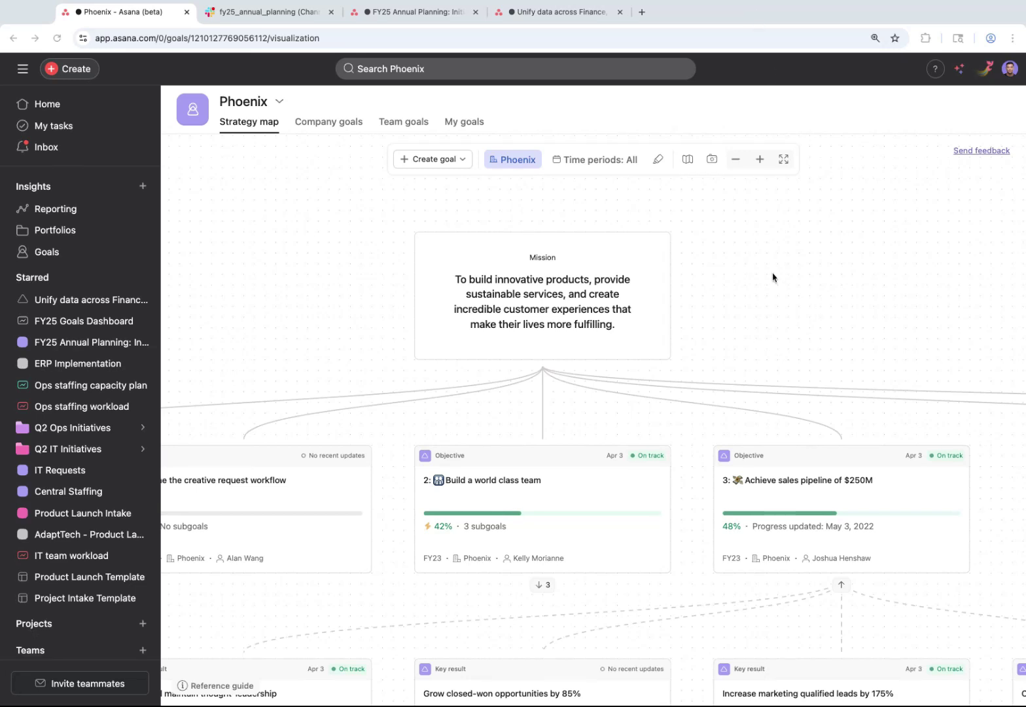
- Review the sales pipeline objective, then run /asana create in the fy25_annual_planning Slack thread
{"action": "left_click", "coordinate": [780, 517]}
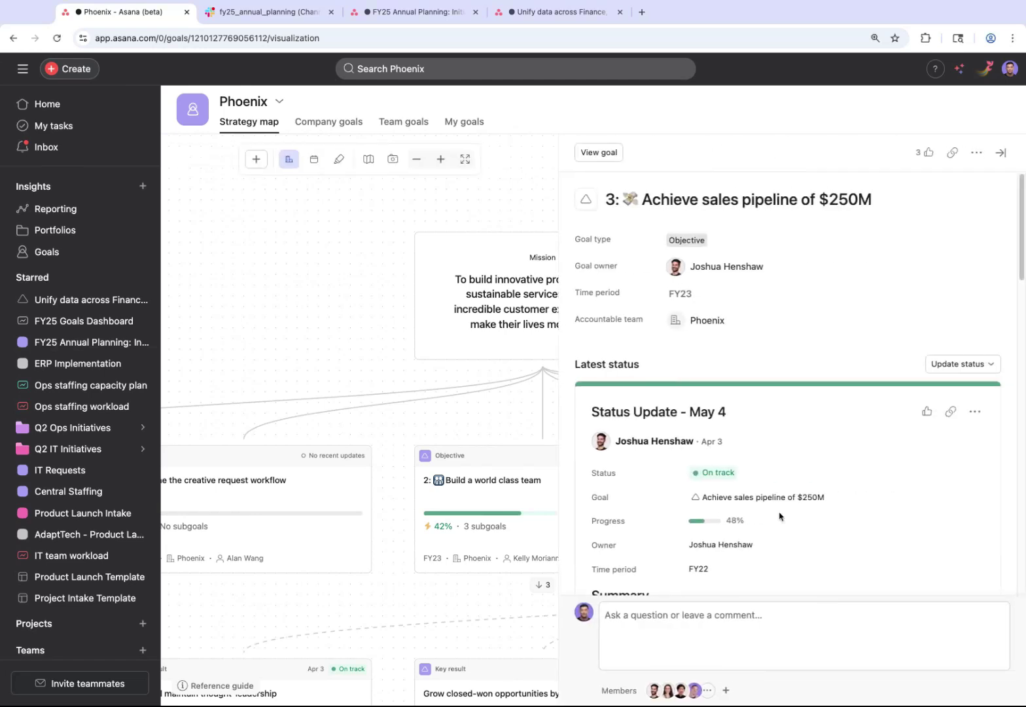
{"action": "left_click", "coordinate": [1000, 153]}
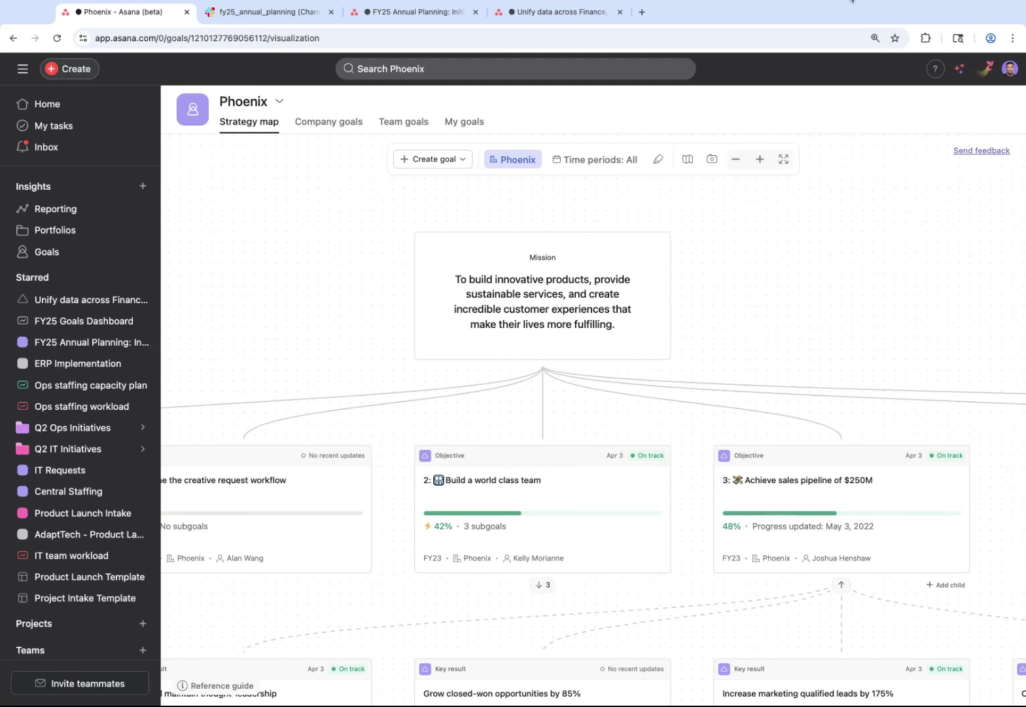
{"action": "left_click", "coordinate": [269, 13]}
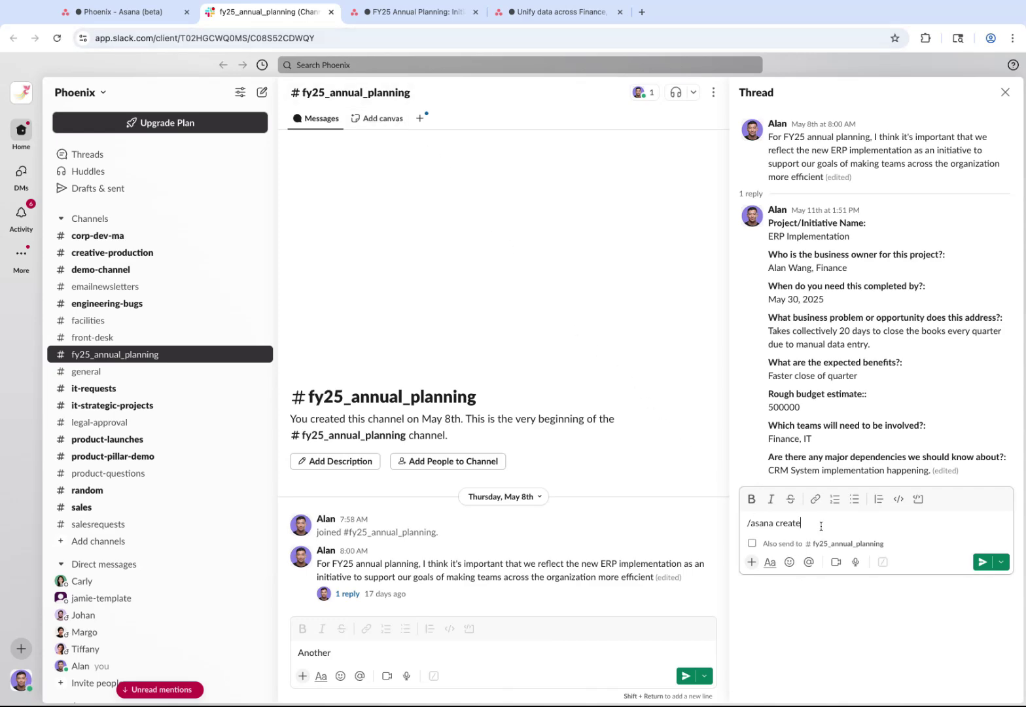
{"action": "key", "text": "Return"}
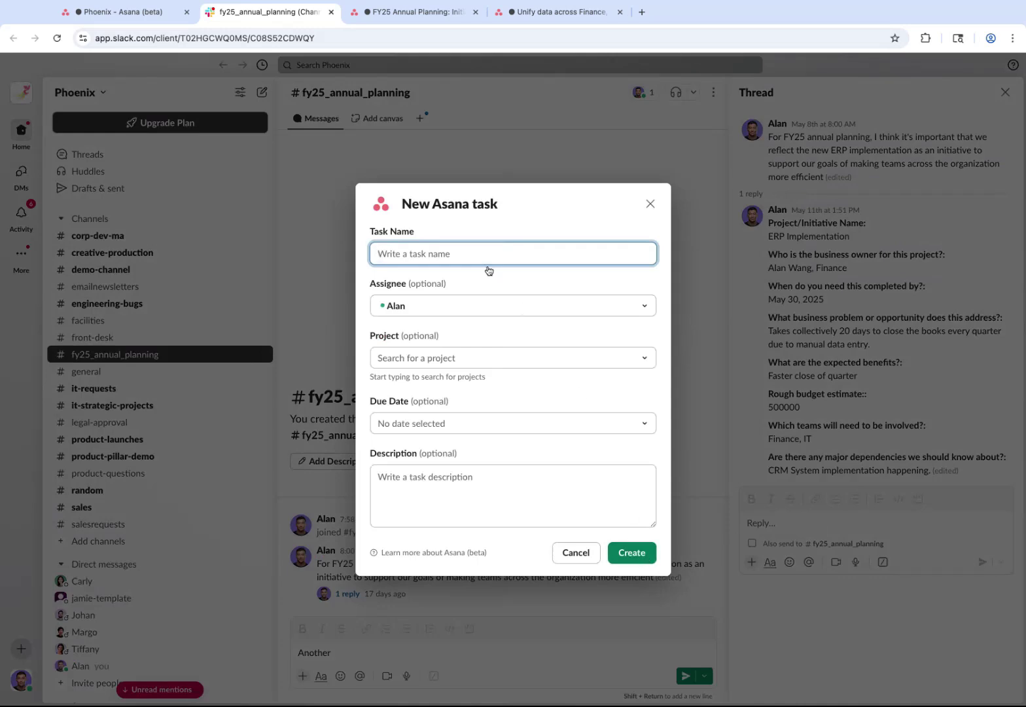
- In FY25 Annual Planning: Initiative Intake, move ERP Implementation into Intake: Quality Check
{"action": "left_click", "coordinate": [150, 12]}
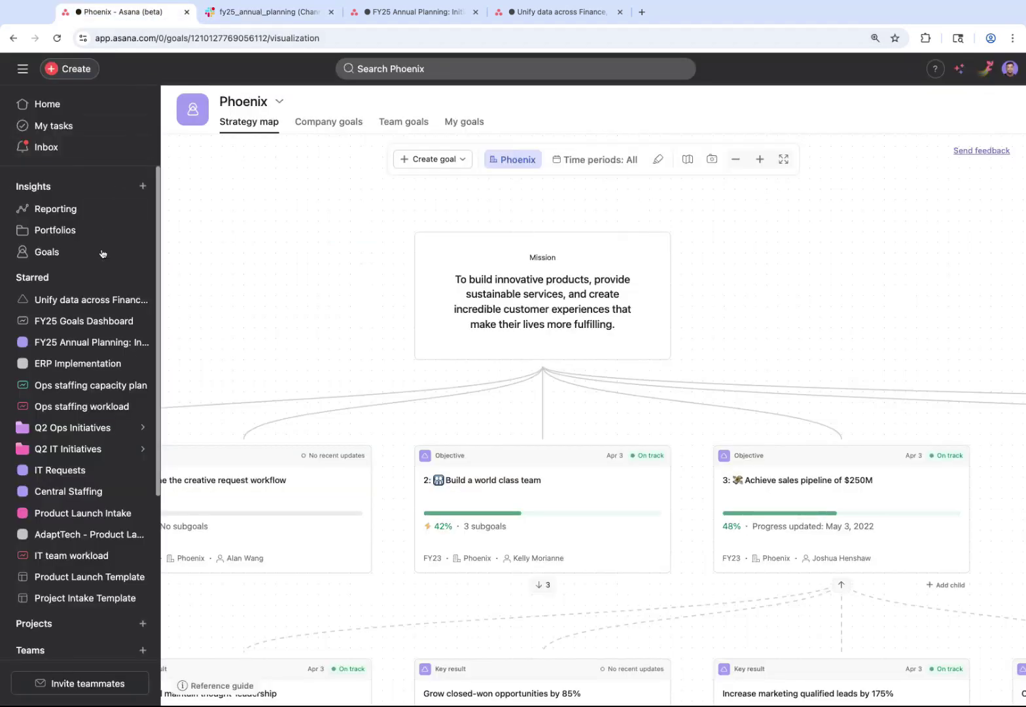
{"action": "left_click", "coordinate": [104, 344]}
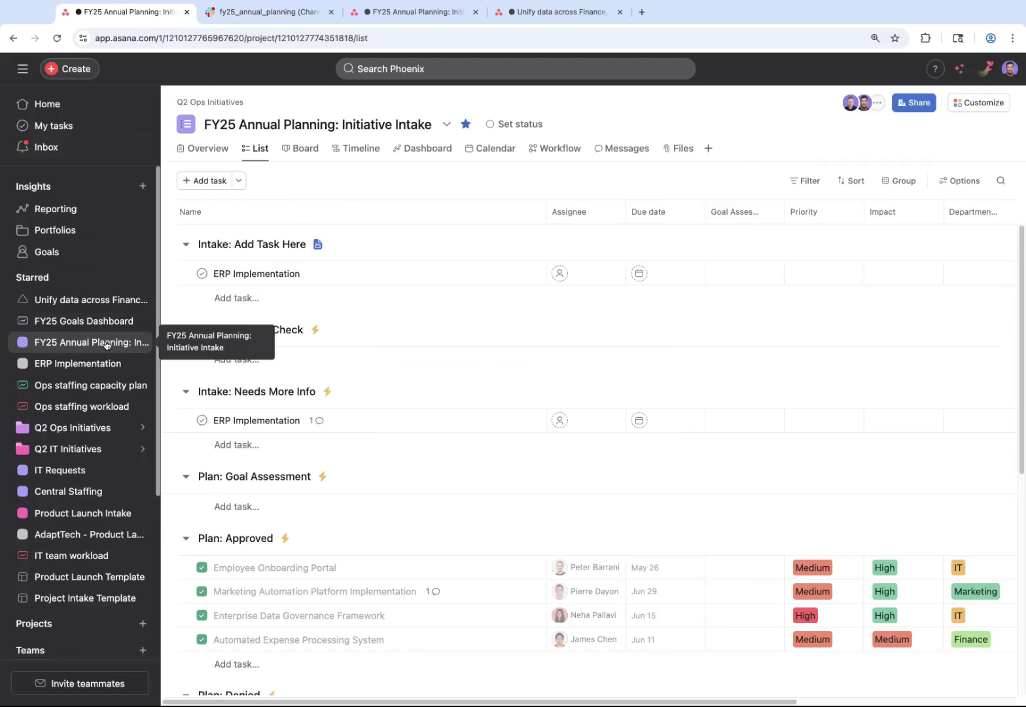
{"action": "left_click_drag", "start_coordinate": [172, 273], "coordinate": [171, 331]}
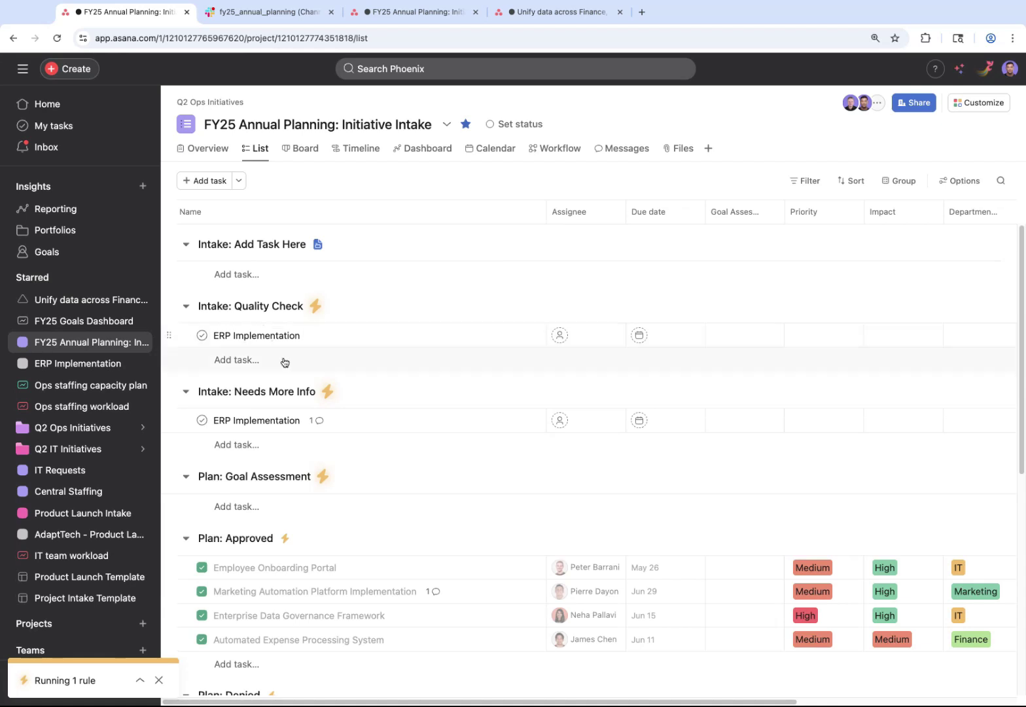
{"action": "left_click", "coordinate": [374, 419]}
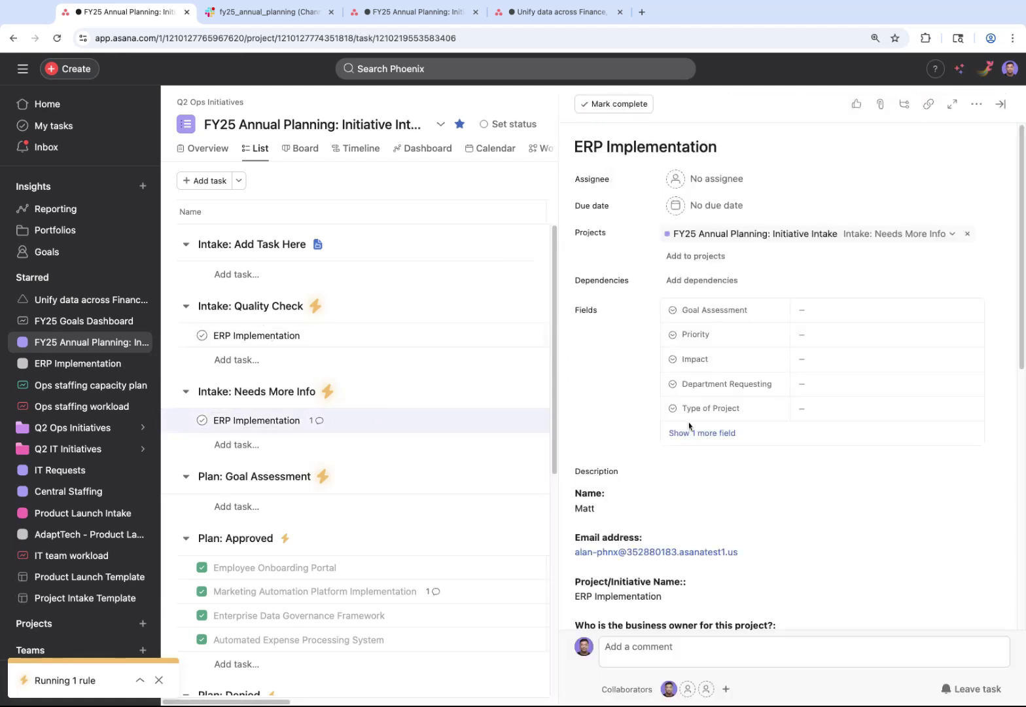
{"action": "scroll", "coordinate": [801, 433], "scroll_direction": "down", "scroll_amount": 5}
{"action": "scroll", "coordinate": [801, 433], "scroll_direction": "down", "scroll_amount": 3}
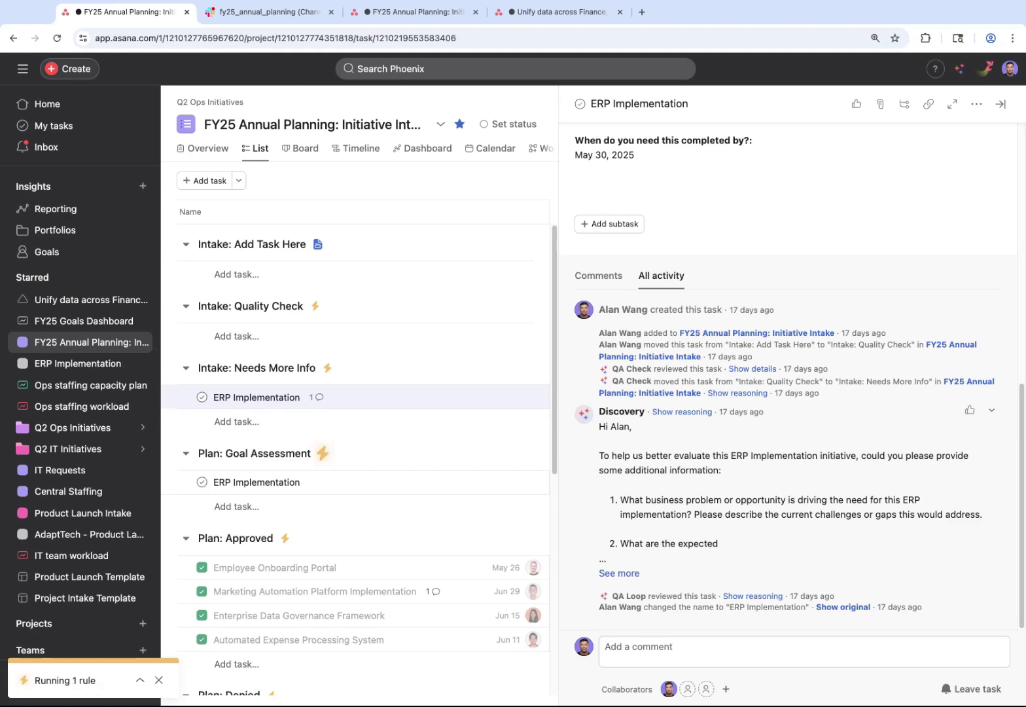
- Bring up the Goal Assessment rule's trigger, actions and AI goal-alignment guidance
{"action": "left_click", "coordinate": [421, 18]}
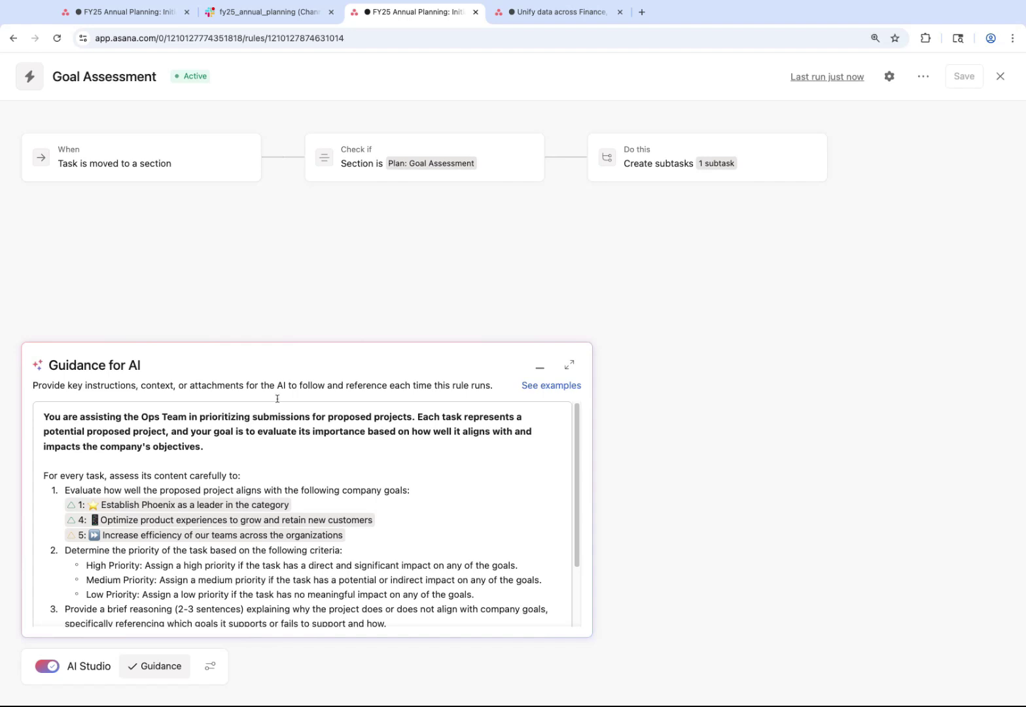
- From the ERP Implementation task, open the subtask 'Goal Assessment: ERP Implementation Project'
{"action": "left_click", "coordinate": [123, 14]}
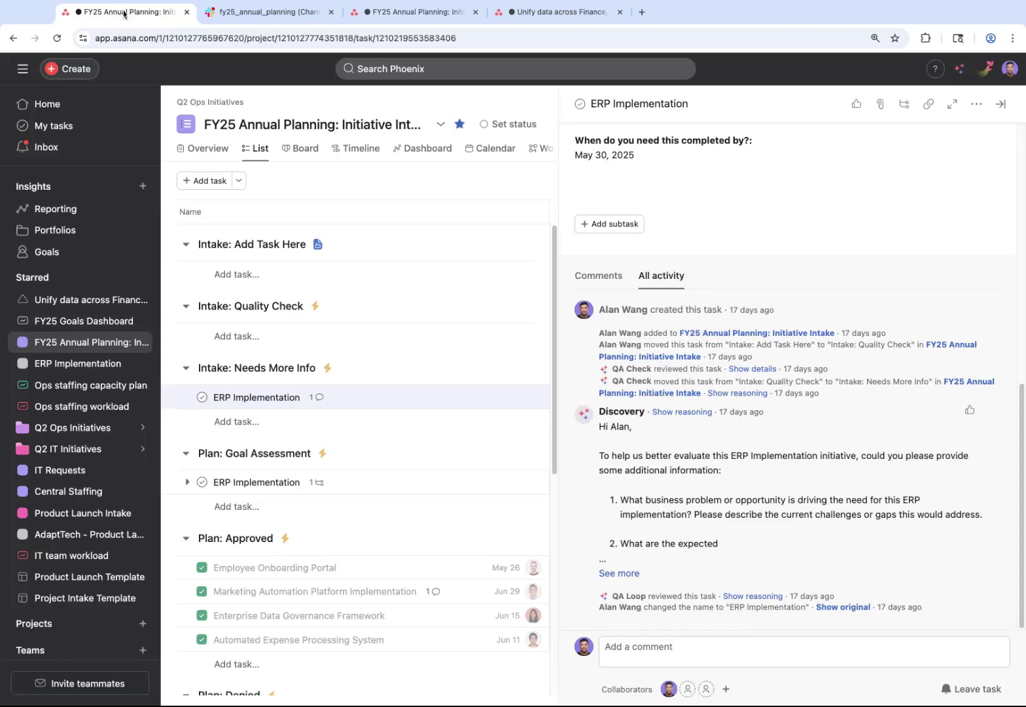
{"action": "left_click", "coordinate": [352, 484]}
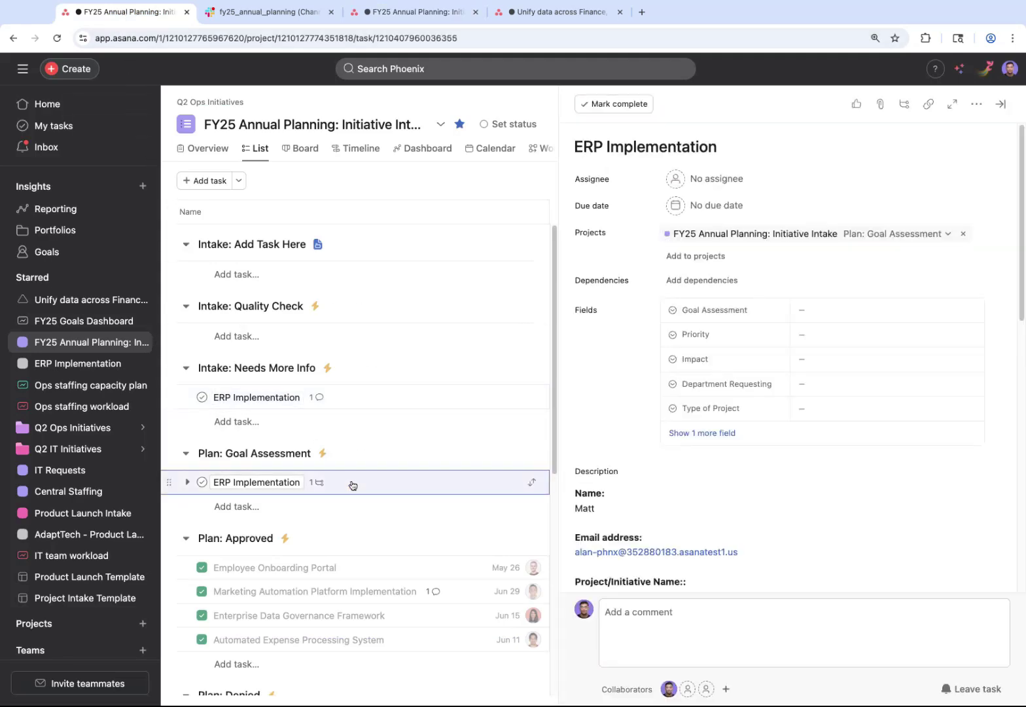
{"action": "scroll", "coordinate": [689, 483], "scroll_direction": "down", "scroll_amount": 3}
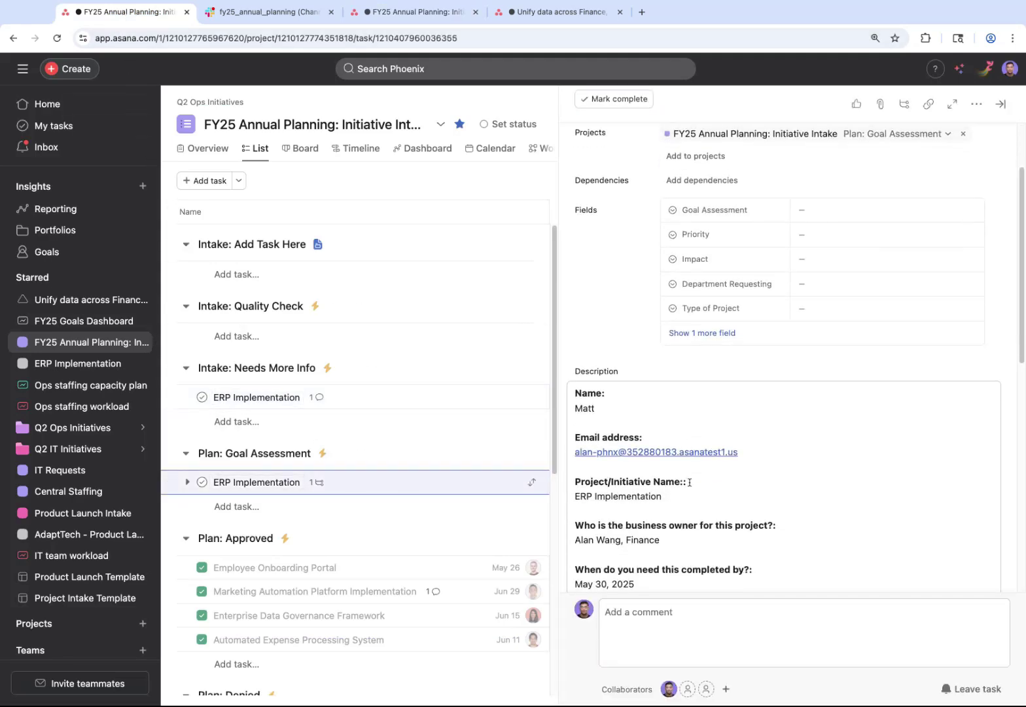
{"action": "scroll", "coordinate": [689, 482], "scroll_direction": "down", "scroll_amount": 10}
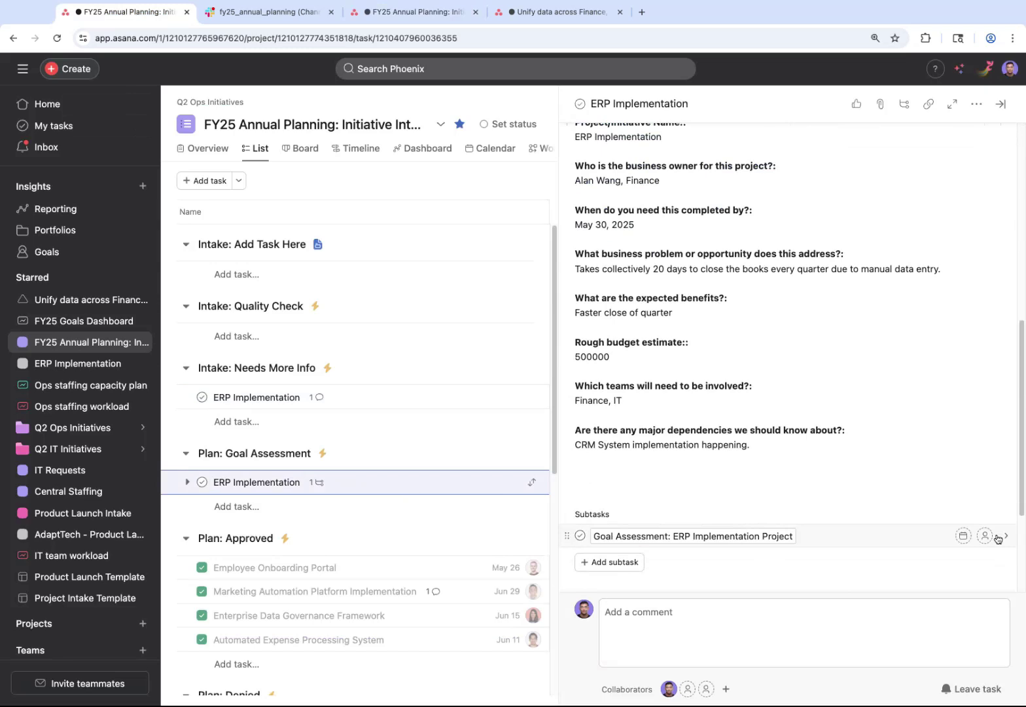
{"action": "left_click", "coordinate": [999, 536]}
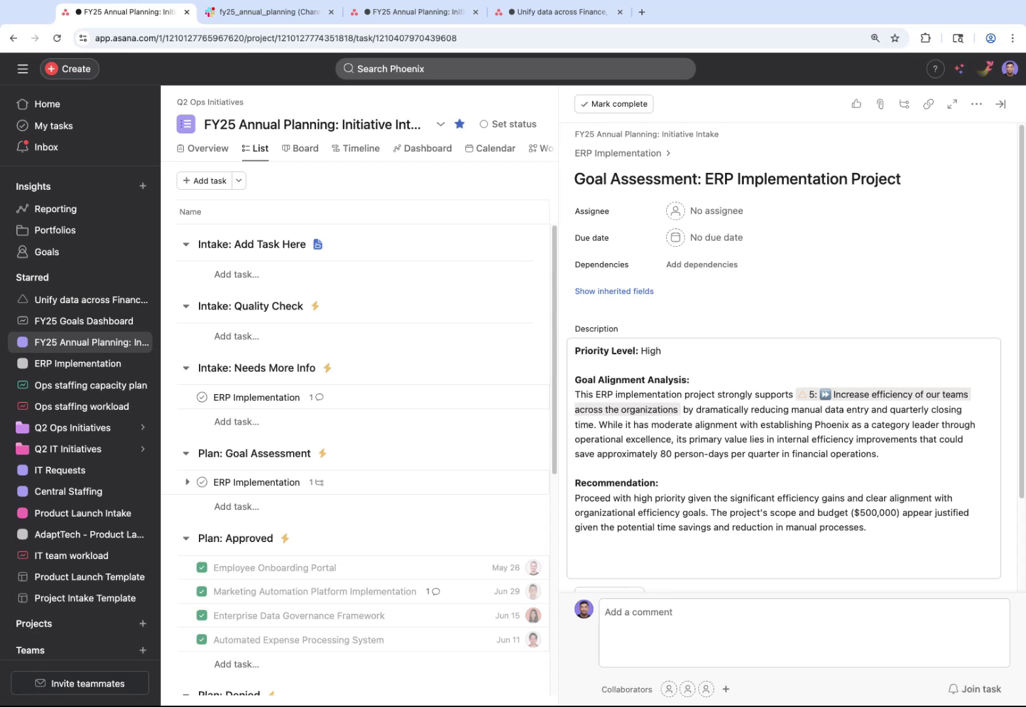
- Set the ERP subtask's inherited Goal Assessment field to Approved
{"action": "left_click", "coordinate": [636, 293]}
{"action": "left_click", "coordinate": [826, 324]}
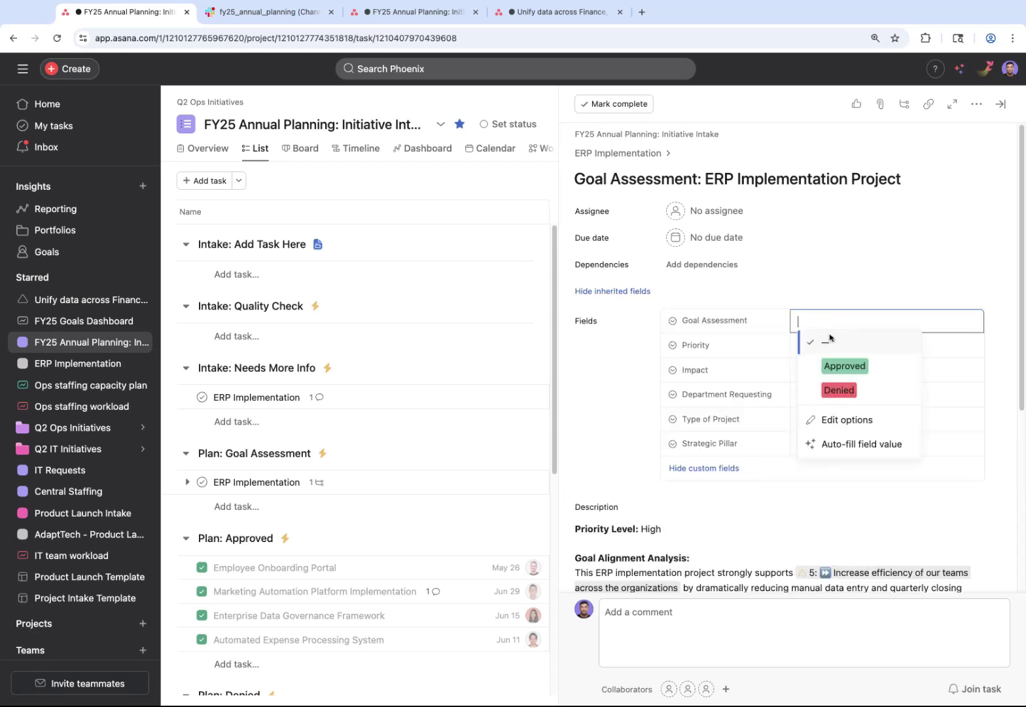
{"action": "left_click", "coordinate": [834, 368]}
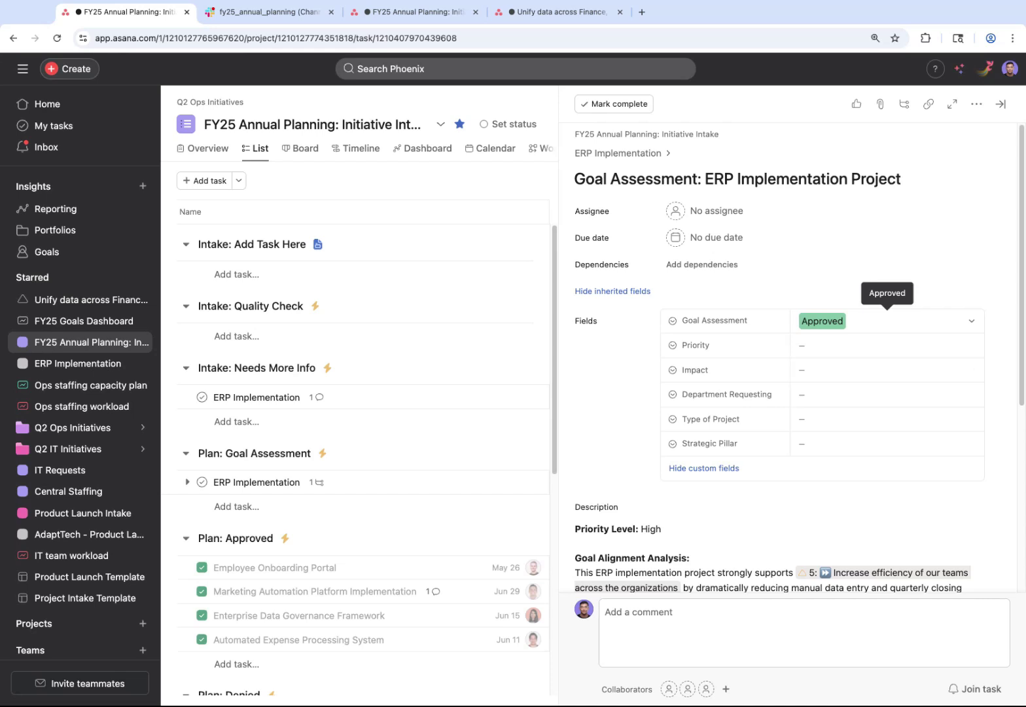
- Create a Phoenix Key result goal to unify Finance, HR and Supply Chain data via ERP
{"action": "left_click", "coordinate": [46, 255]}
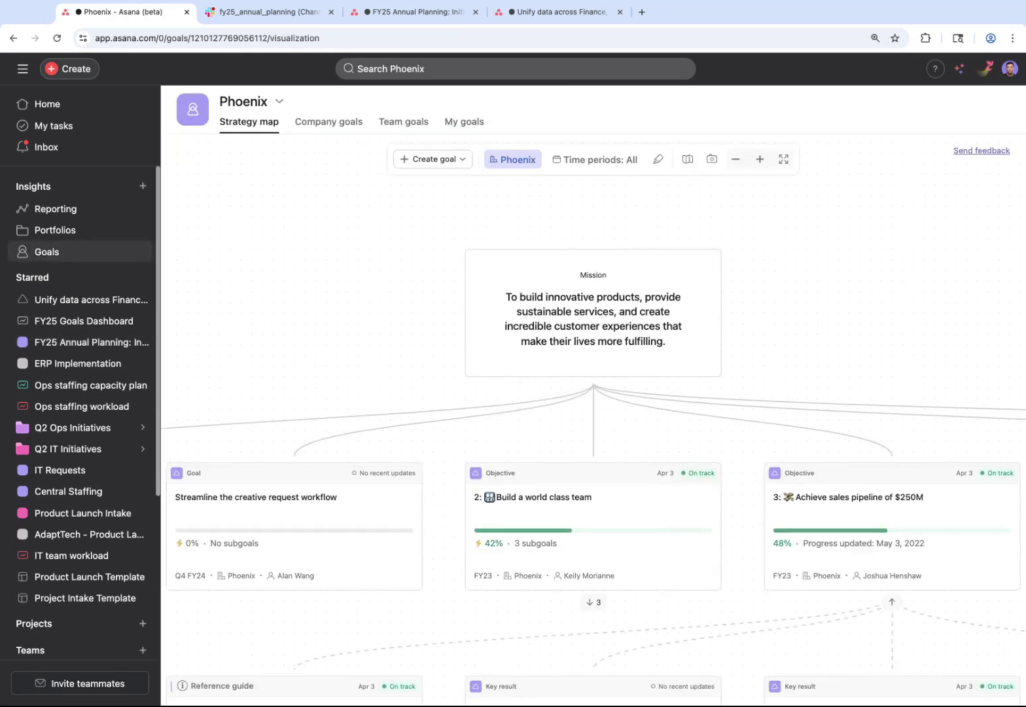
{"action": "left_click", "coordinate": [460, 168]}
{"action": "mouse_move", "coordinate": [468, 237]}
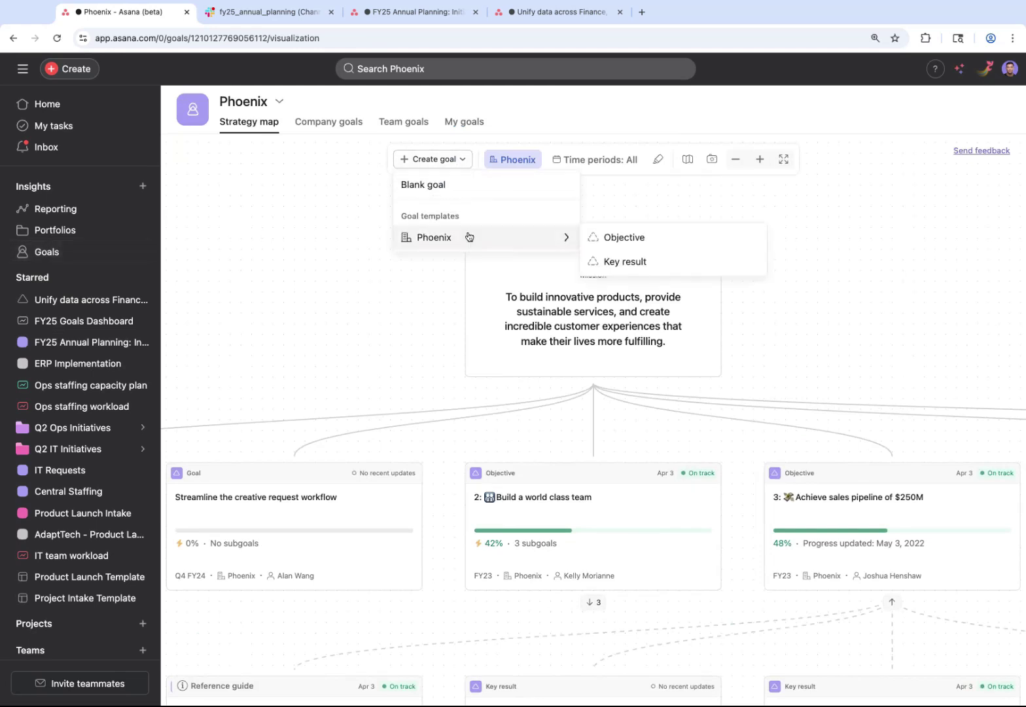
{"action": "left_click", "coordinate": [615, 263]}
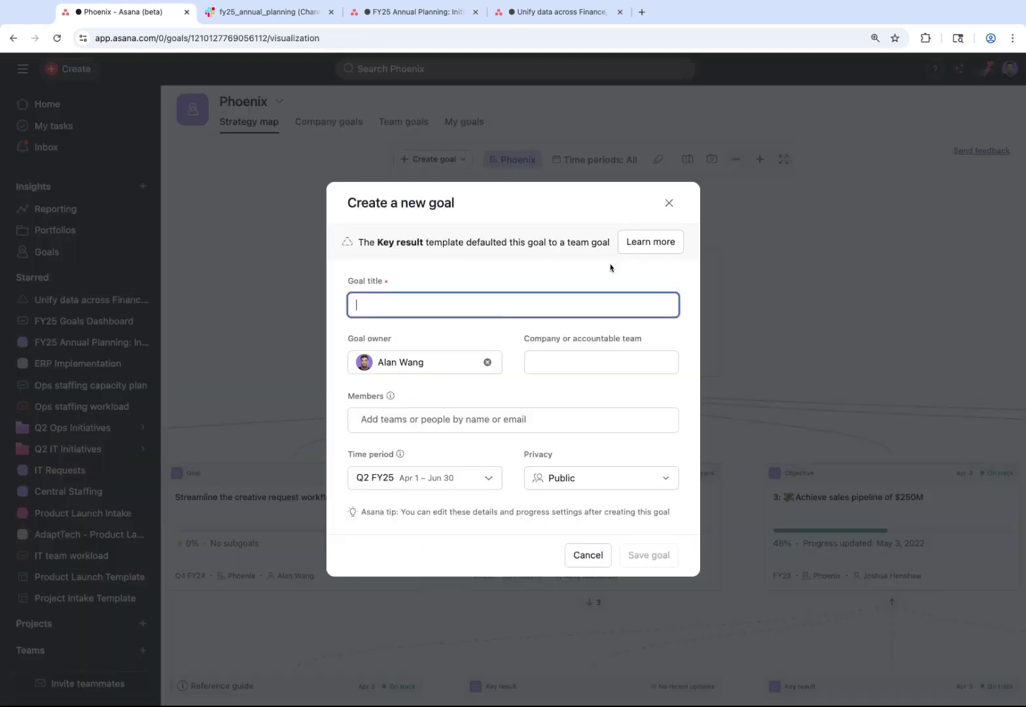
{"action": "type", "text": "Unify data across Finance, Human Resources, and Supply Chain by implementing an ERP by the end of the year"}
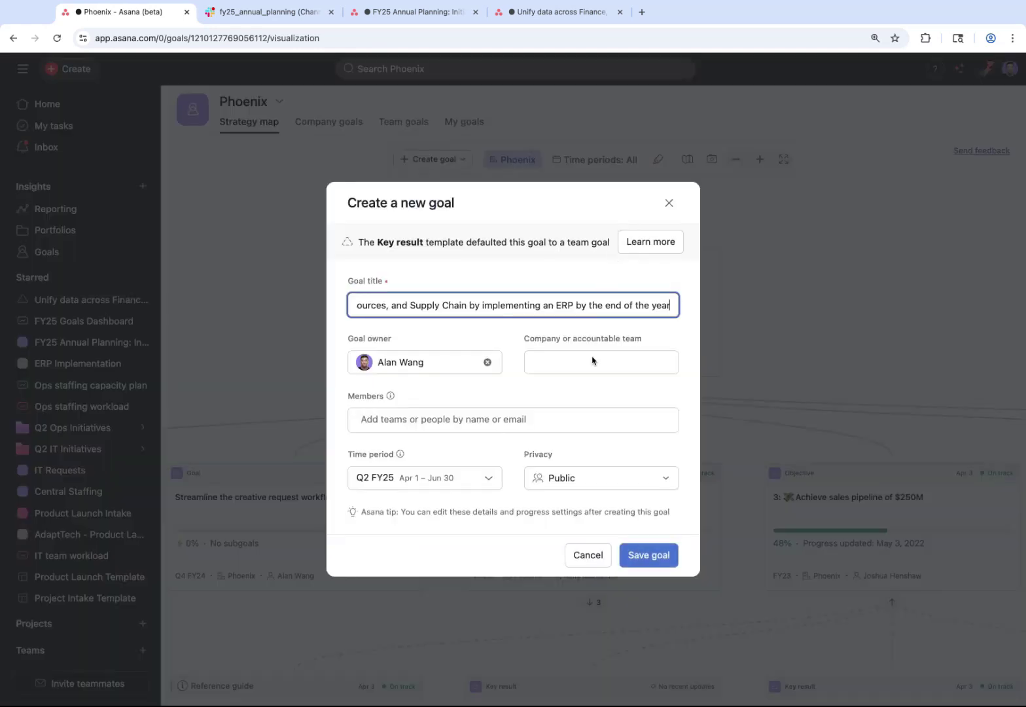
{"action": "left_click", "coordinate": [661, 558]}
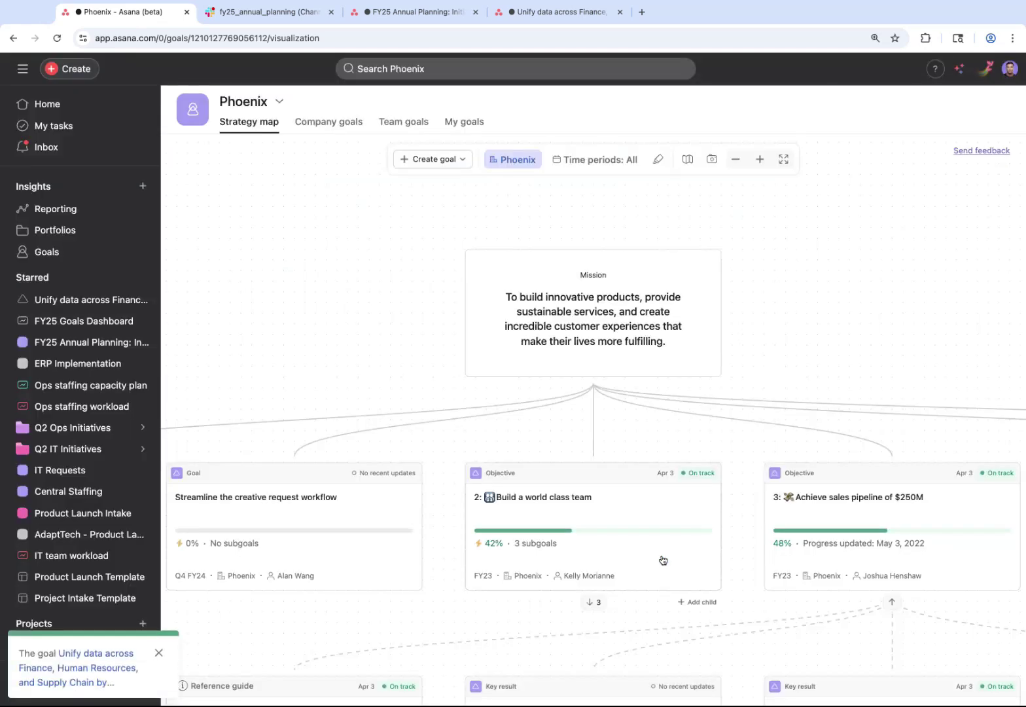
- Replace the ERP goal's description with the AI-suggested 'Why this goal matters' summary
{"action": "left_click", "coordinate": [123, 668]}
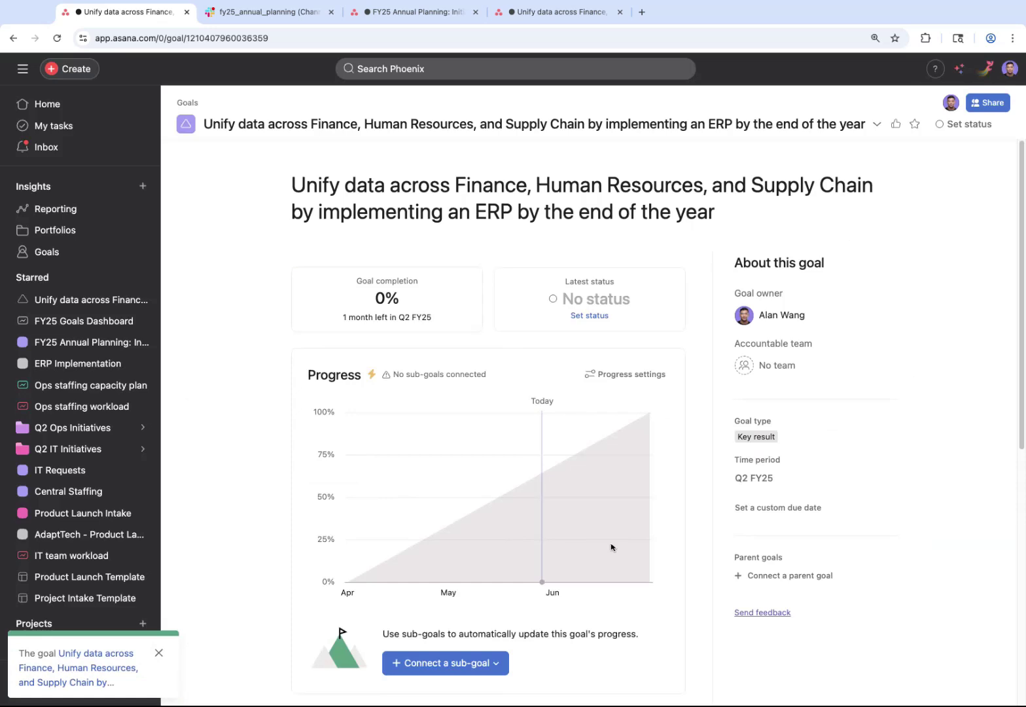
{"action": "scroll", "coordinate": [611, 547], "scroll_direction": "down", "scroll_amount": 4}
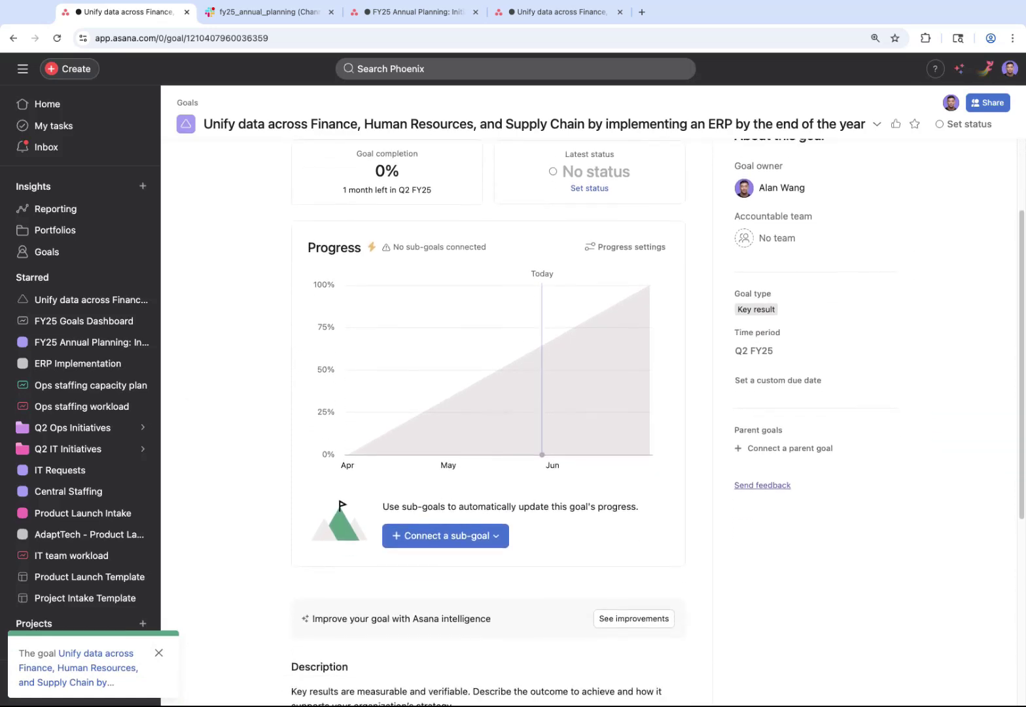
{"action": "scroll", "coordinate": [596, 547], "scroll_direction": "down", "scroll_amount": 4}
{"action": "left_click", "coordinate": [615, 502]}
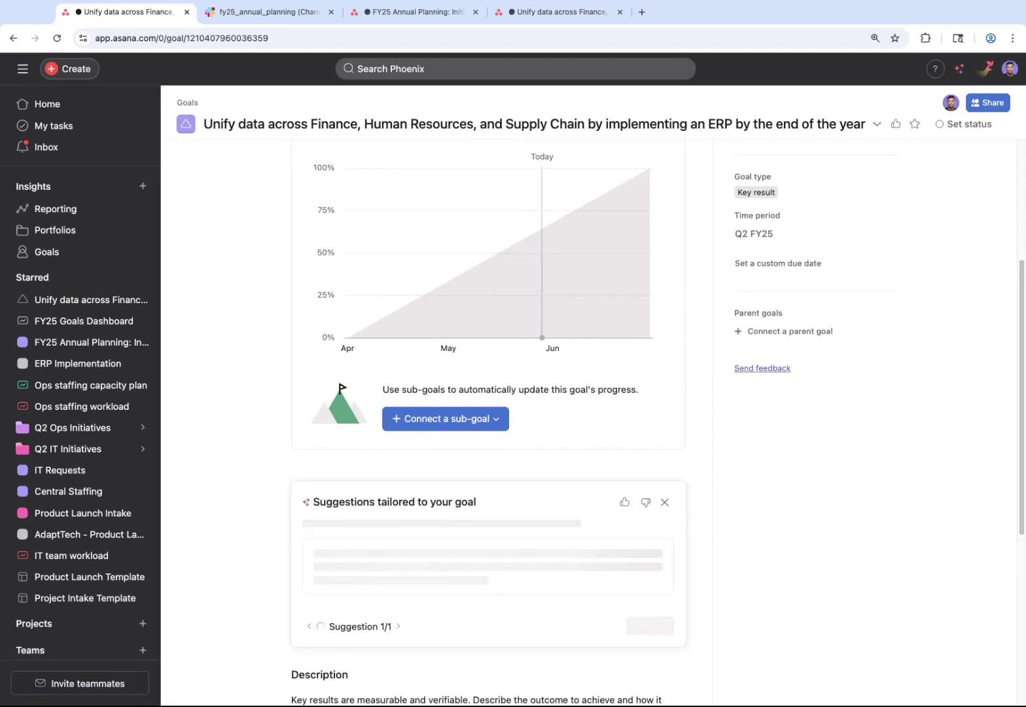
{"action": "scroll", "coordinate": [552, 518], "scroll_direction": "down", "scroll_amount": 3}
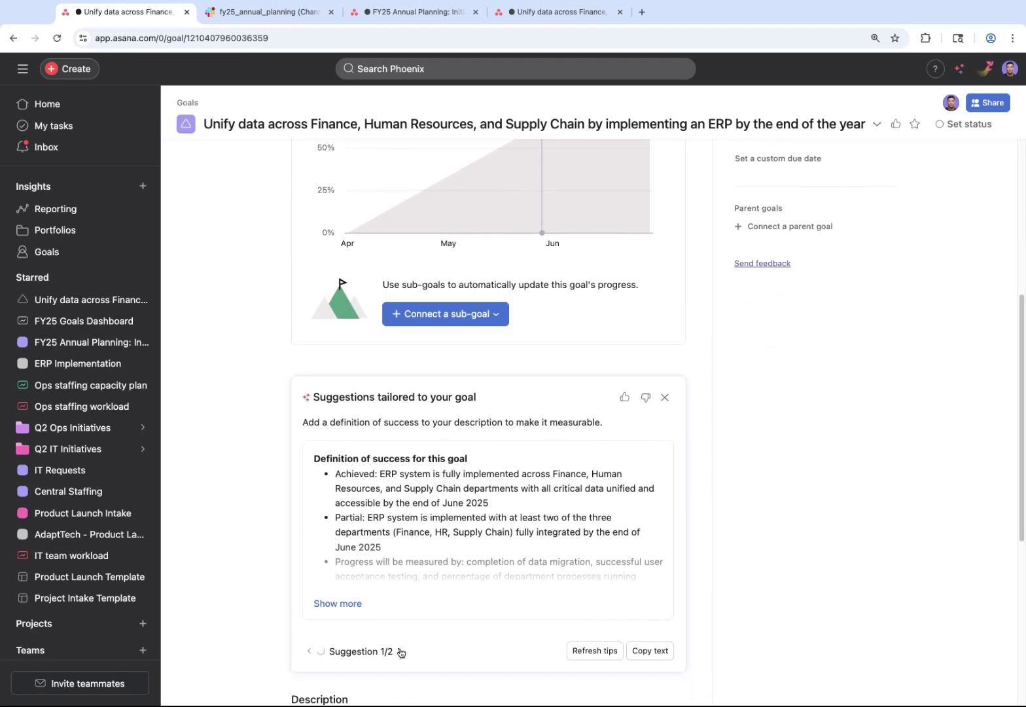
{"action": "left_click", "coordinate": [401, 651]}
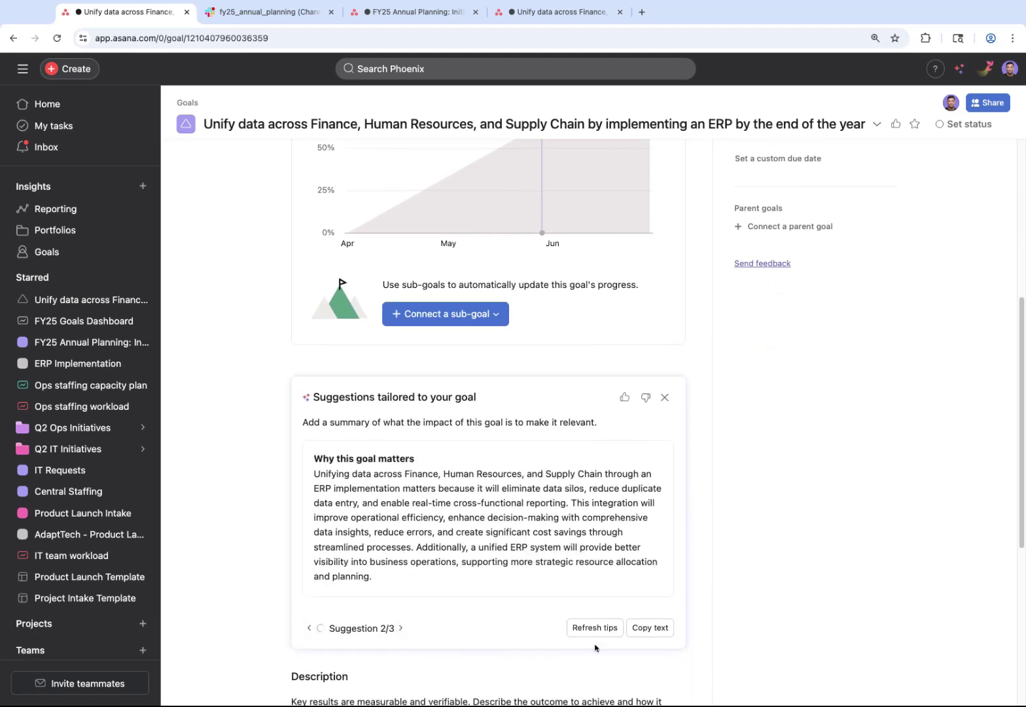
{"action": "left_click", "coordinate": [662, 632]}
{"action": "scroll", "coordinate": [662, 632], "scroll_direction": "down", "scroll_amount": 6}
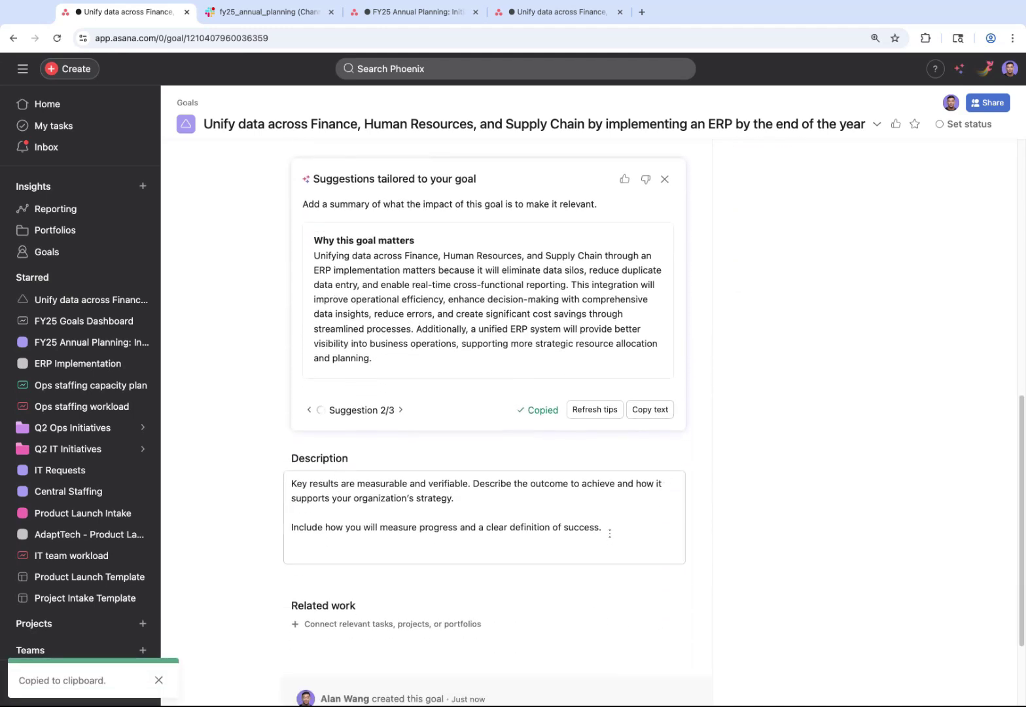
{"action": "left_click_drag", "start_coordinate": [601, 527], "coordinate": [293, 489]}
{"action": "type", "text": "Why this goal matters Unifying data across Finance, Human Resources, and Supply Chain through an ERP implementation matters because it will eliminate data silos, reduce duplicate data entry, and enable real-time cross-functional reporting. This integration will improve operational efficiency, enhance decision-making with comprehensive data insights, reduce errors, and create significant cost savings through streamlined processes. Additionally, a unified ERP system will provide better visibility into business operations, supporting more strategic resource allocation and planning."}
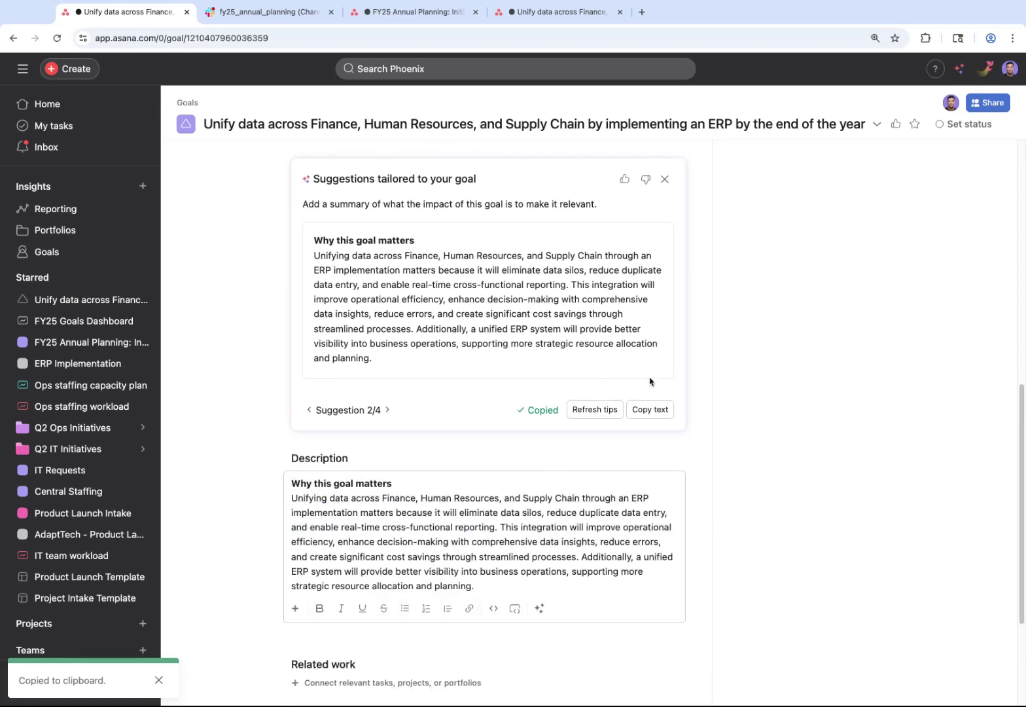
- Scroll the Phoenix strategy map until the Unify data objective card is visible
{"action": "left_click", "coordinate": [103, 261]}
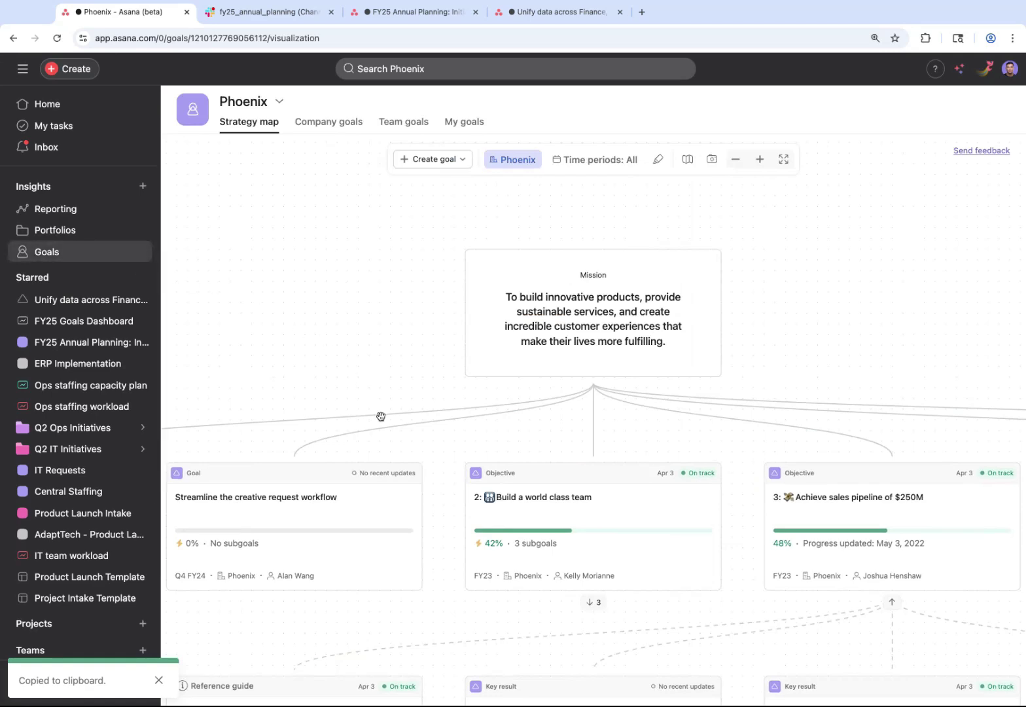
{"action": "scroll", "coordinate": [524, 501], "scroll_direction": "right", "scroll_amount": 7}
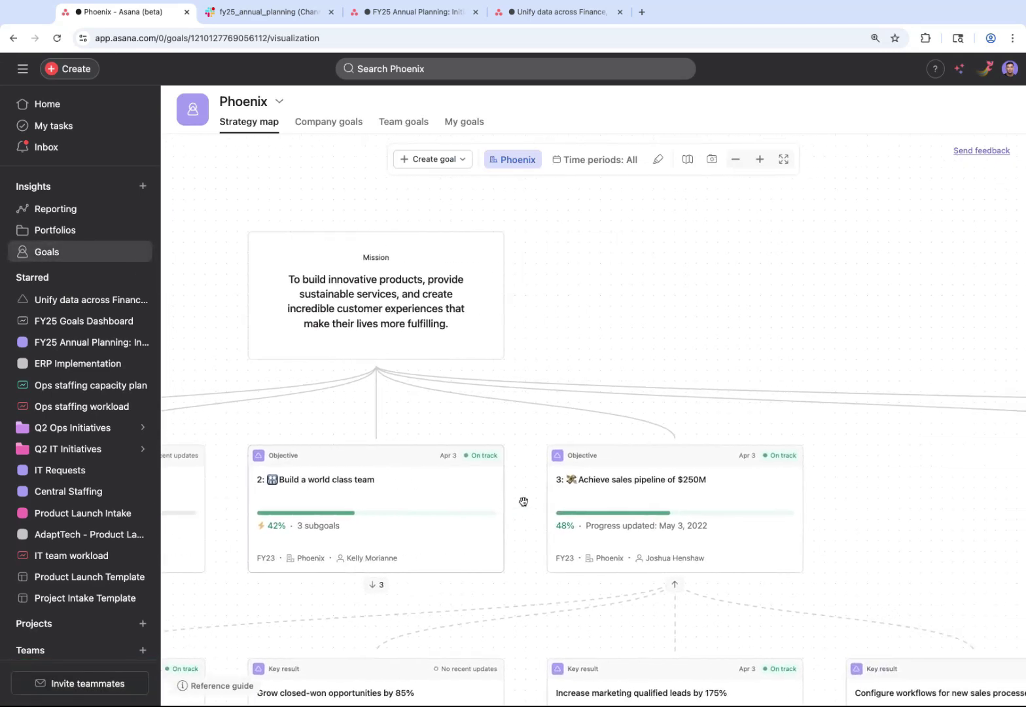
{"action": "scroll", "coordinate": [523, 501], "scroll_direction": "right", "scroll_amount": 12}
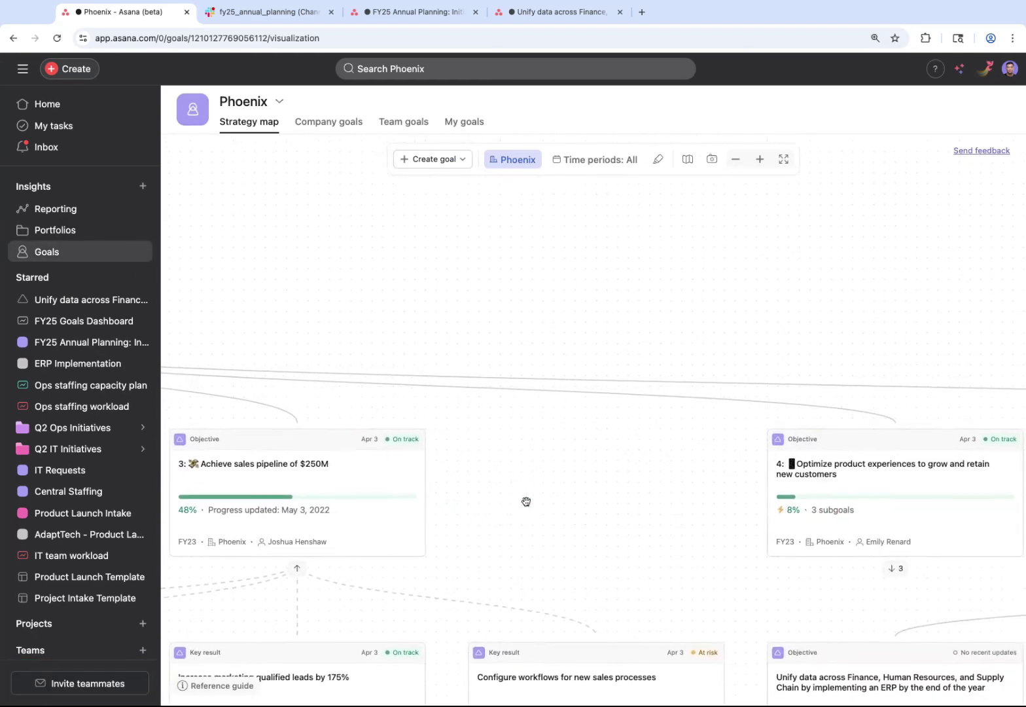
{"action": "scroll", "coordinate": [526, 501], "scroll_direction": "right", "scroll_amount": 20}
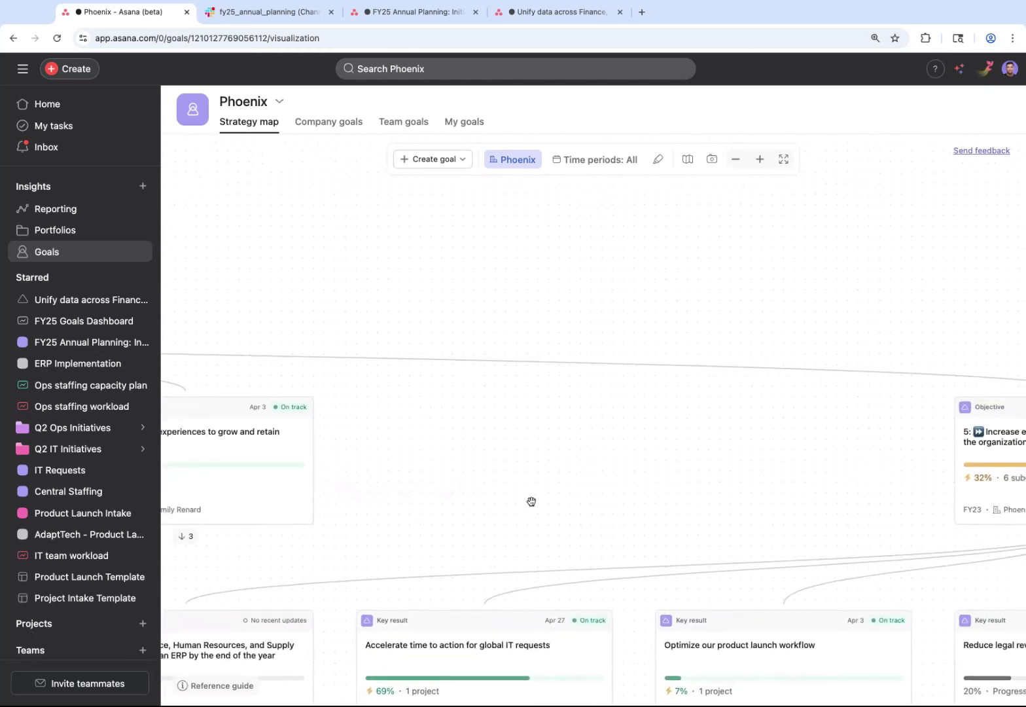
{"action": "scroll", "coordinate": [532, 501], "scroll_direction": "right", "scroll_amount": 11}
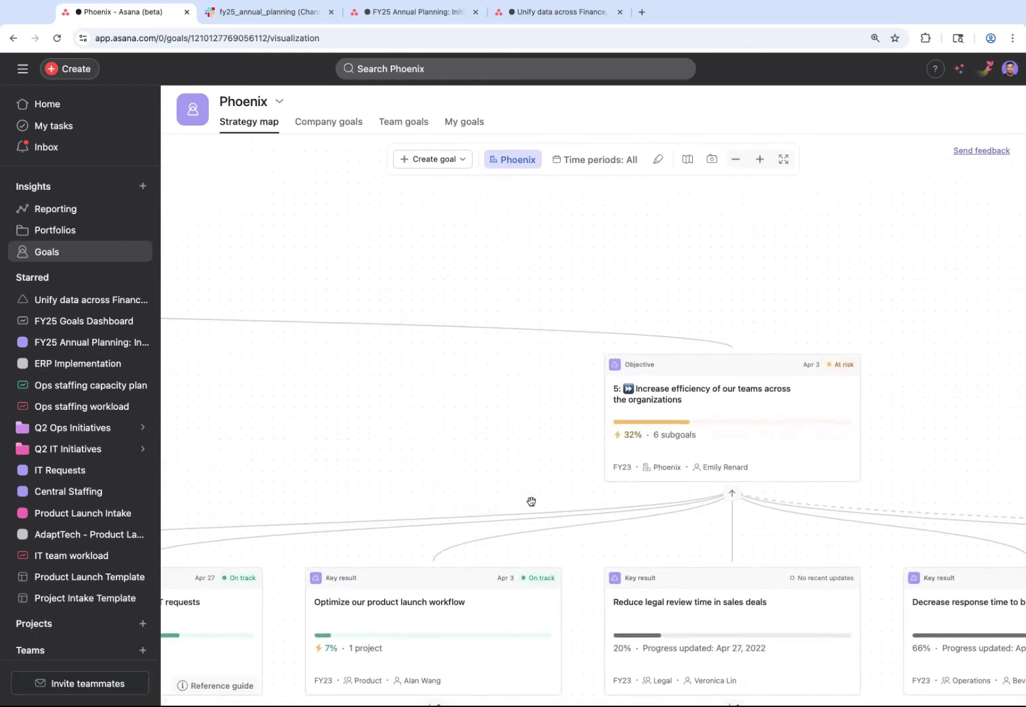
{"action": "scroll", "coordinate": [531, 501], "scroll_direction": "right", "scroll_amount": 1}
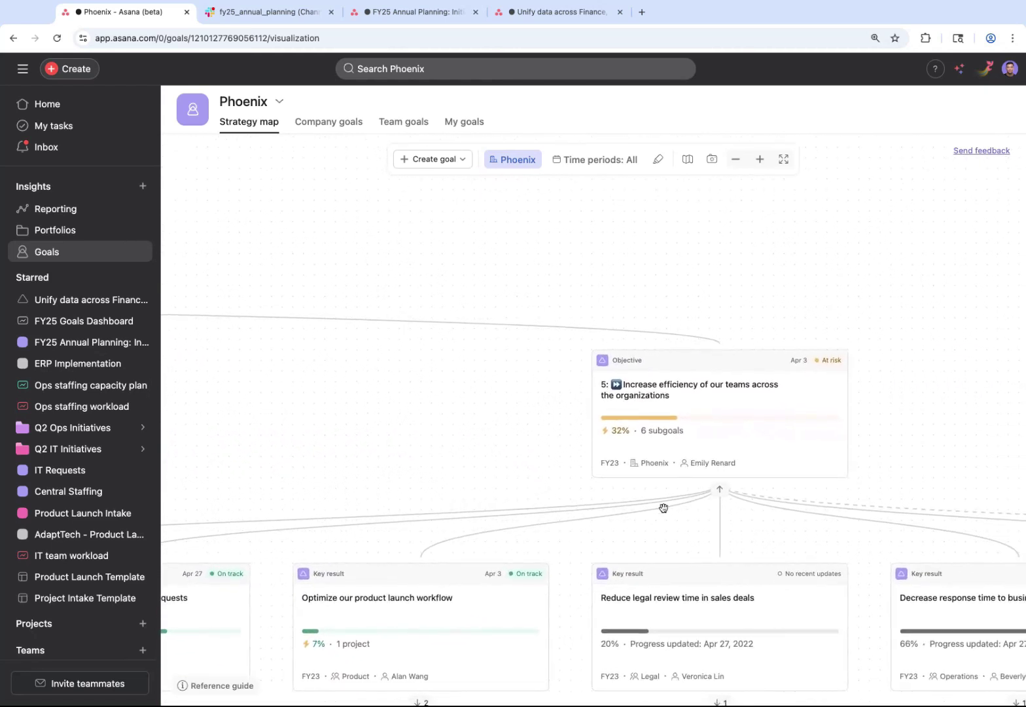
{"action": "scroll", "coordinate": [663, 508], "scroll_direction": "down", "scroll_amount": 3}
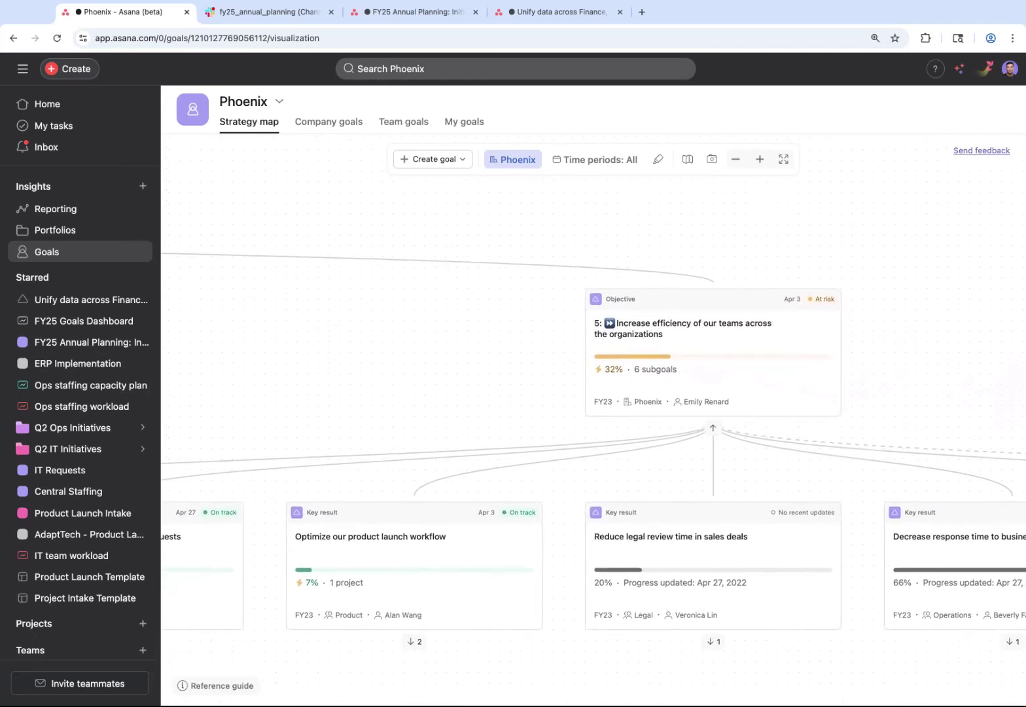
{"action": "scroll", "coordinate": [593, 391], "scroll_direction": "left", "scroll_amount": 10}
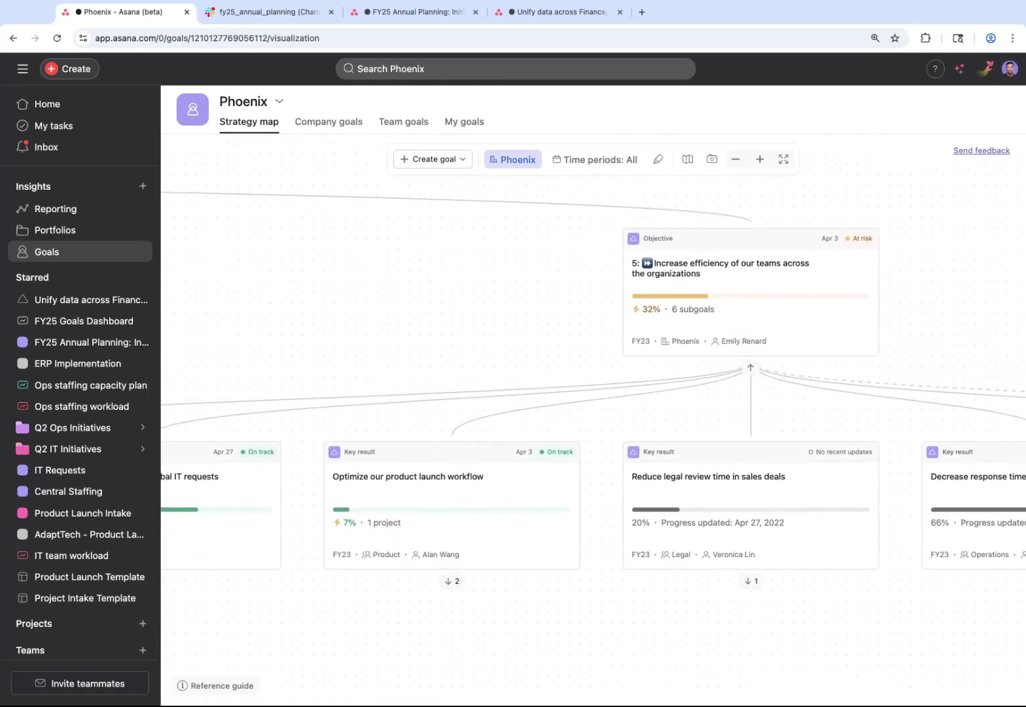
{"action": "scroll", "coordinate": [381, 497], "scroll_direction": "left", "scroll_amount": 10}
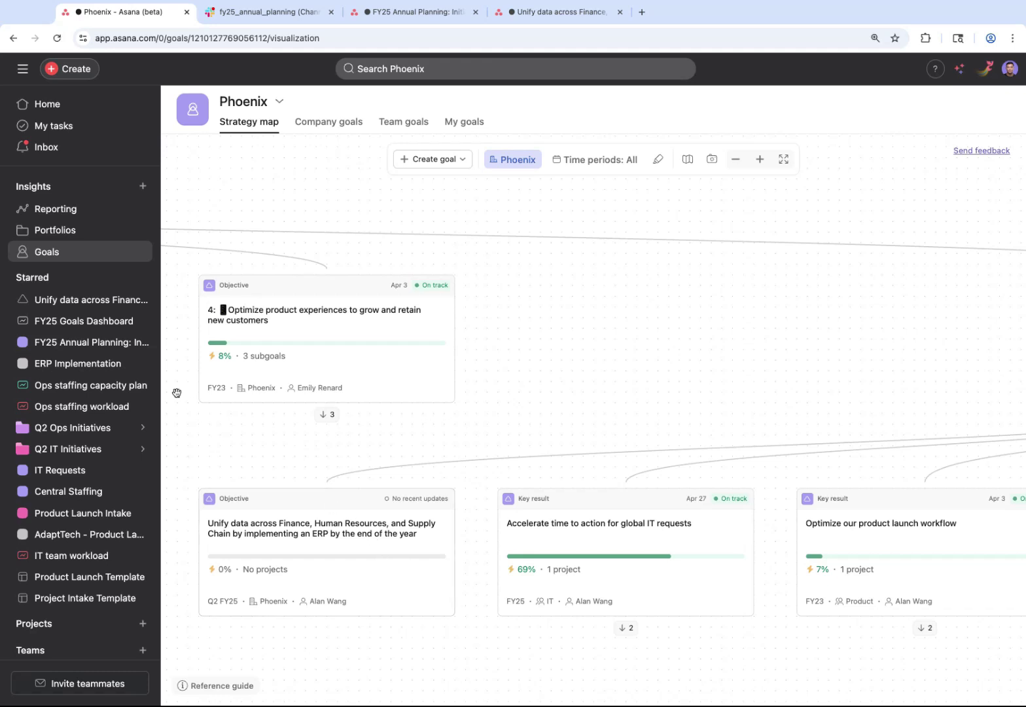
- Connect the ERP Implementation project to the Unify data goal, then view the FY25 Goals Dashboard
{"action": "left_click", "coordinate": [101, 305]}
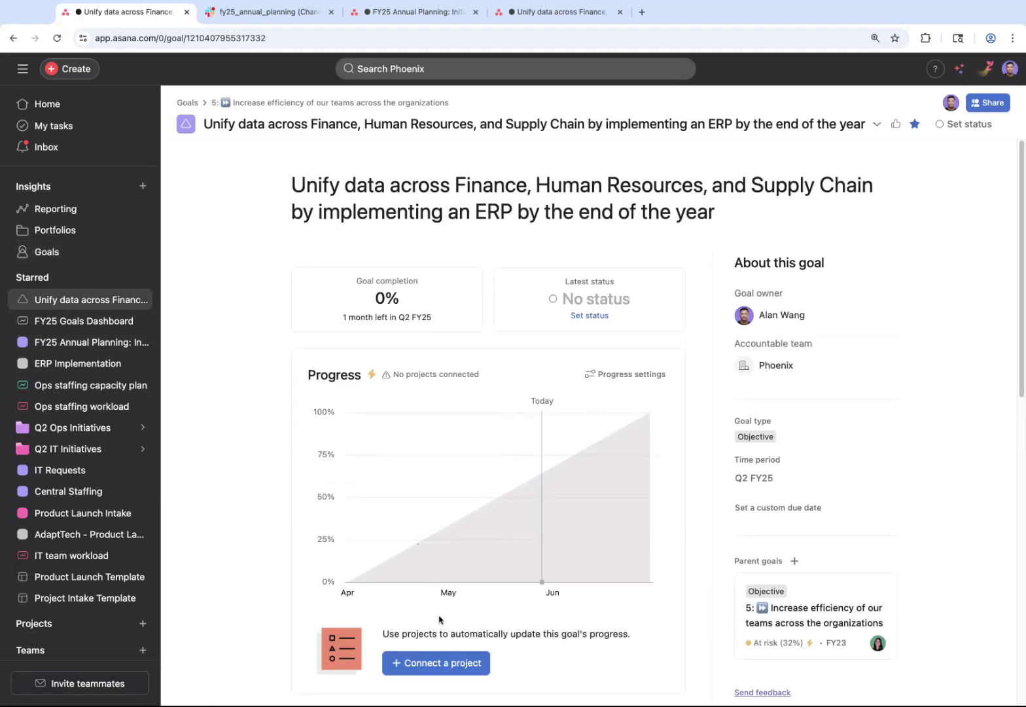
{"action": "left_click", "coordinate": [451, 664]}
{"action": "type", "text": "erp"}
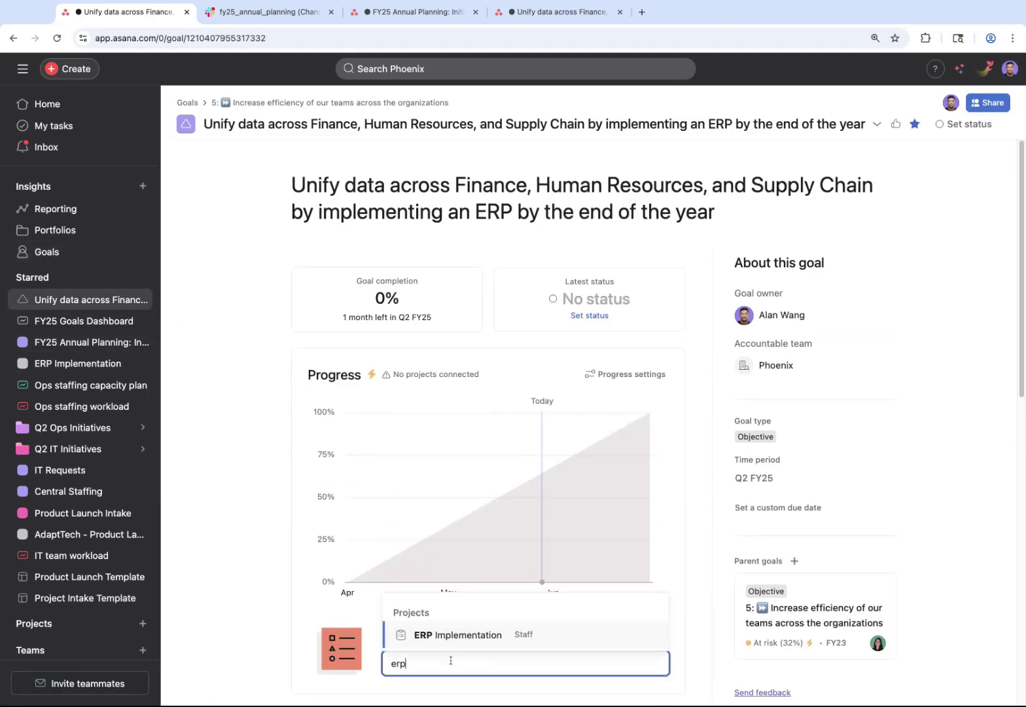
{"action": "left_click", "coordinate": [461, 635]}
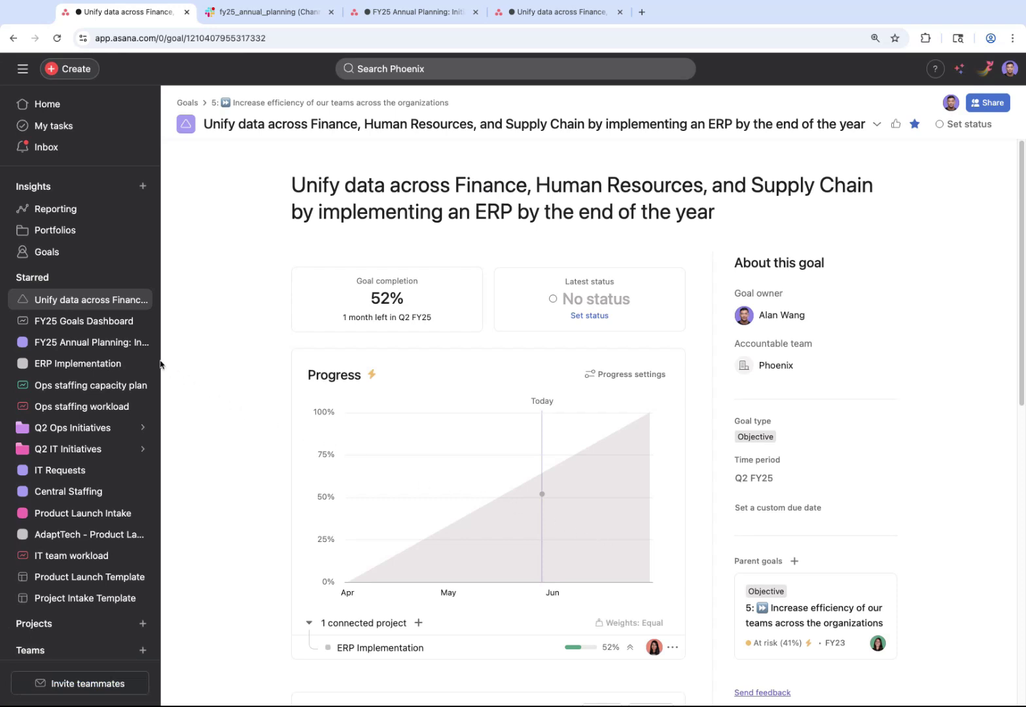
{"action": "left_click", "coordinate": [114, 326]}
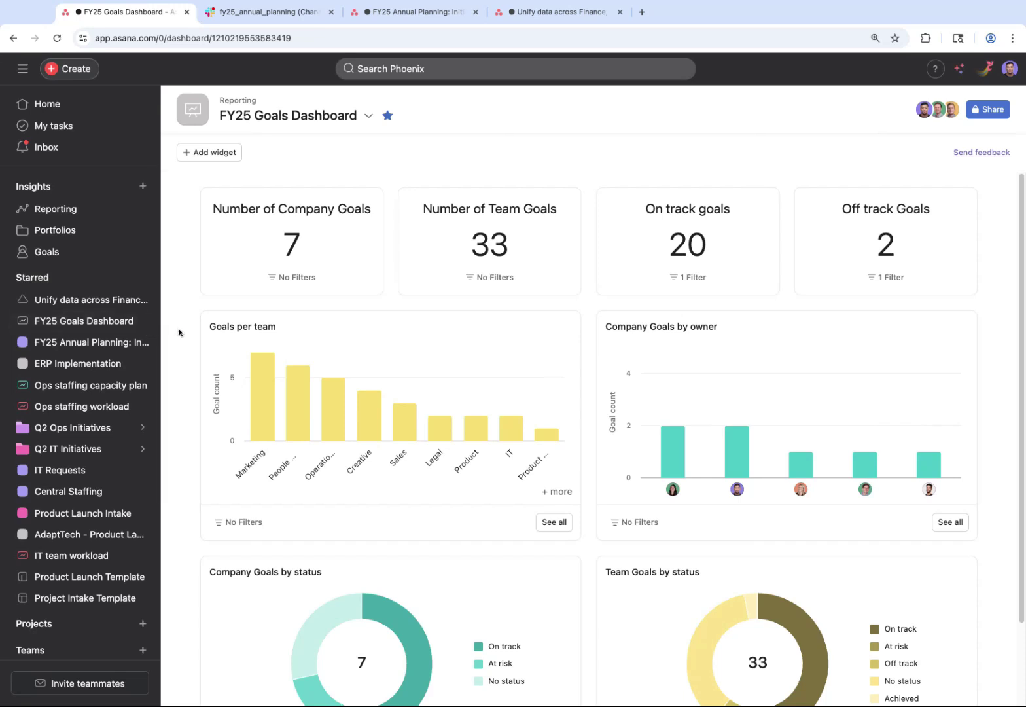
{"action": "scroll", "coordinate": [179, 332], "scroll_direction": "down", "scroll_amount": 2}
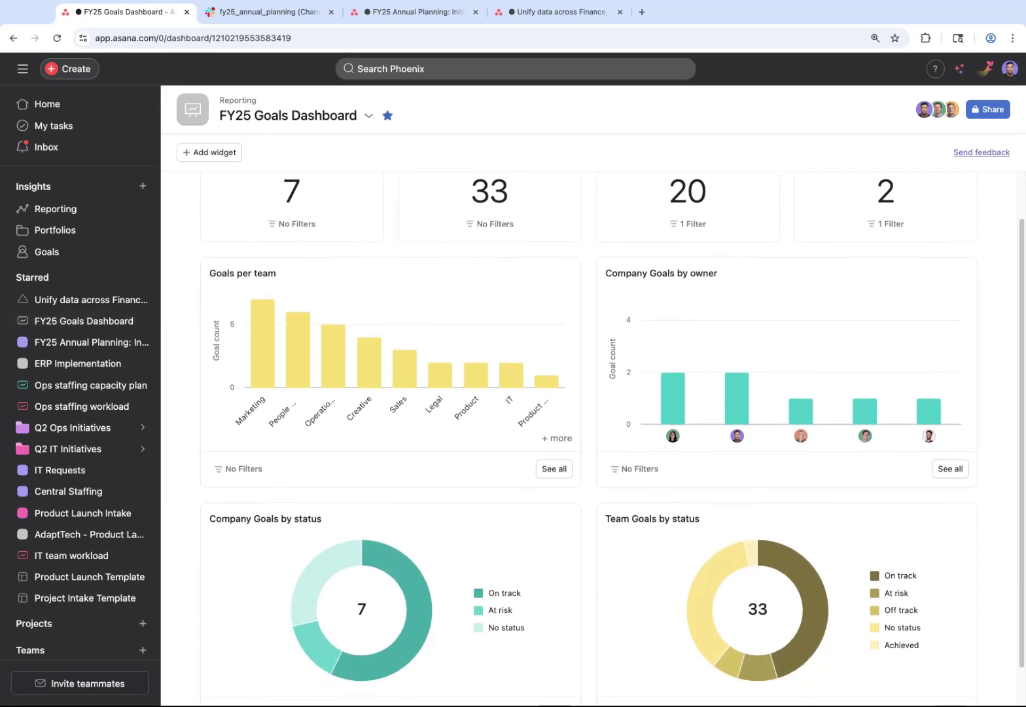
{"action": "scroll", "coordinate": [615, 438], "scroll_direction": "down", "scroll_amount": 1}
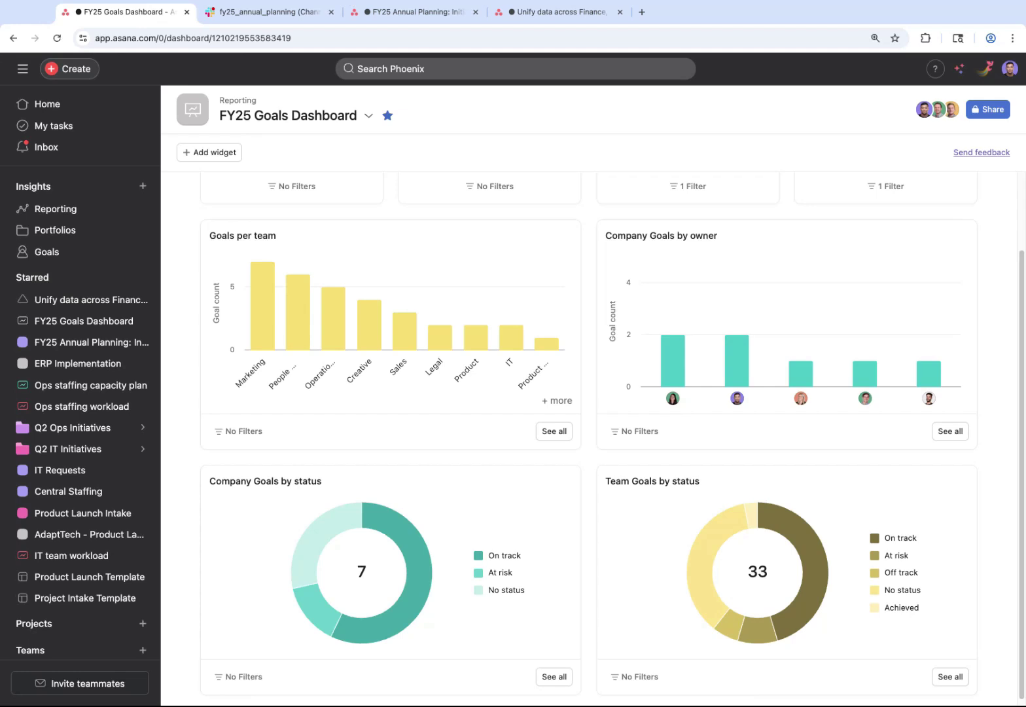
- Set the Unify data goal's status to On track
{"action": "left_click", "coordinate": [108, 299]}
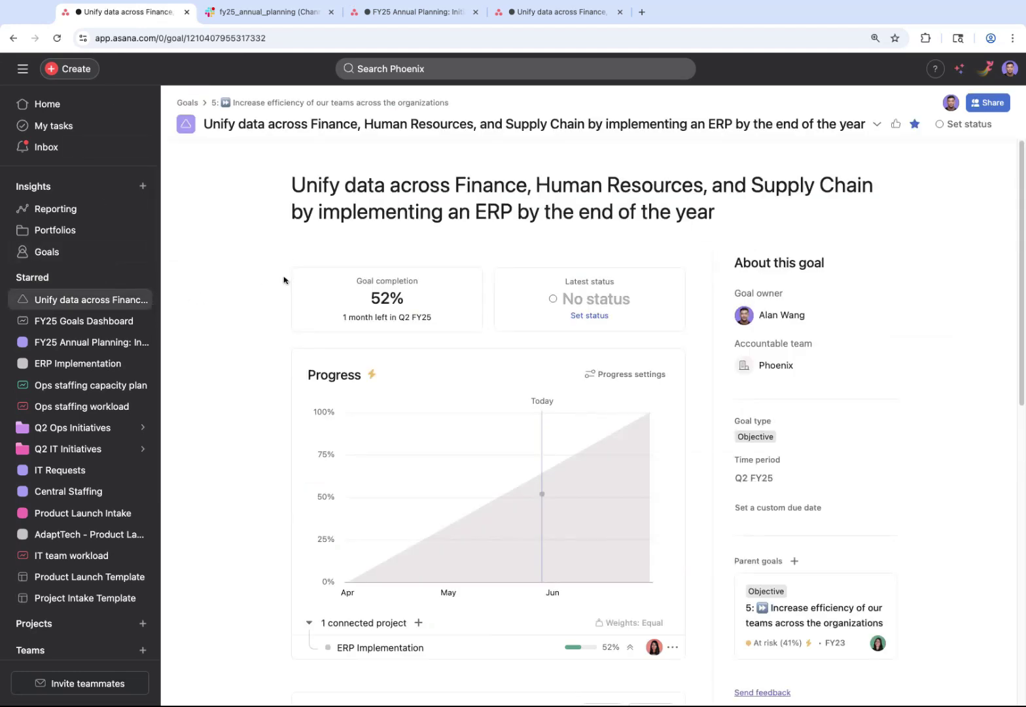
{"action": "left_click", "coordinate": [963, 128]}
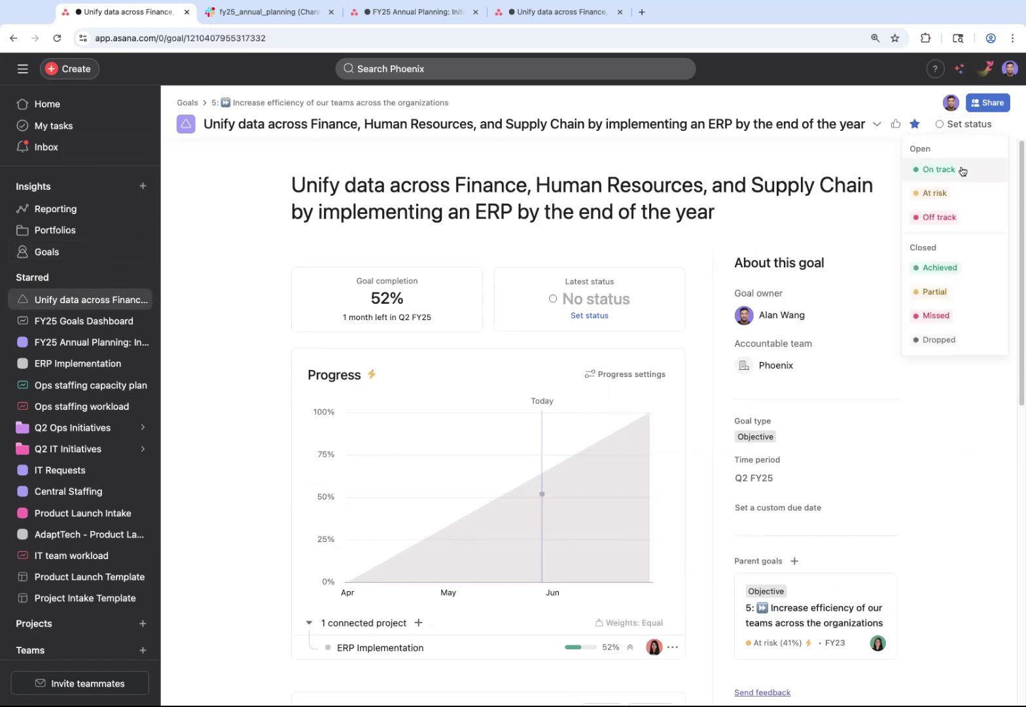
{"action": "left_click", "coordinate": [962, 171]}
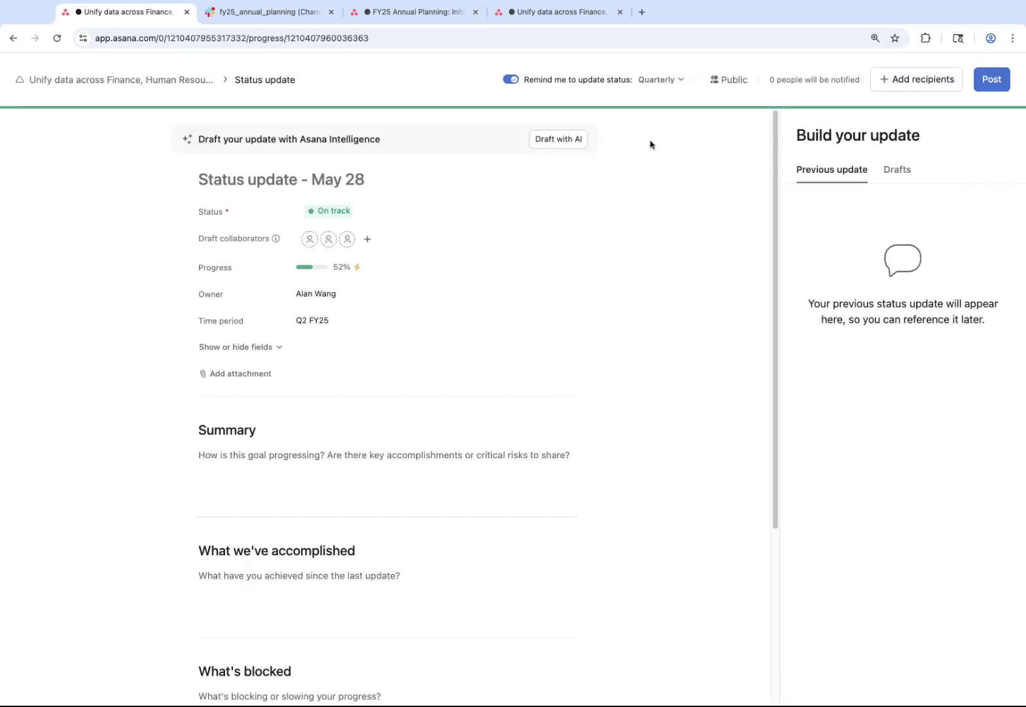
- Post an AI-drafted status update with the heading changed to 'Summary - for Exec Team'
{"action": "left_click", "coordinate": [566, 140]}
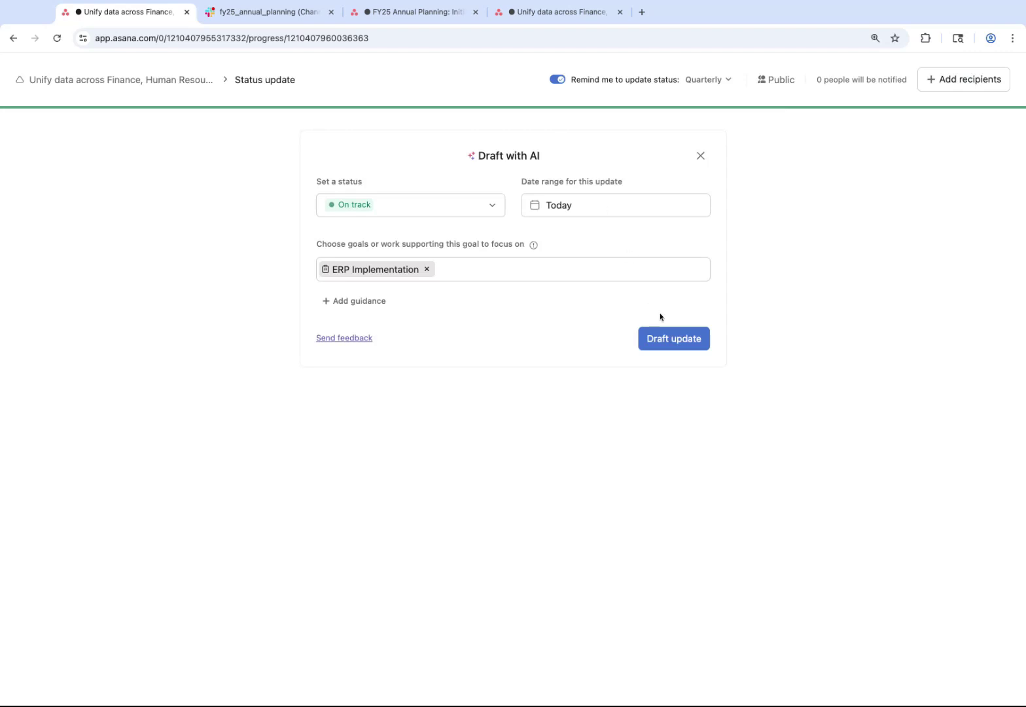
{"action": "left_click", "coordinate": [669, 335]}
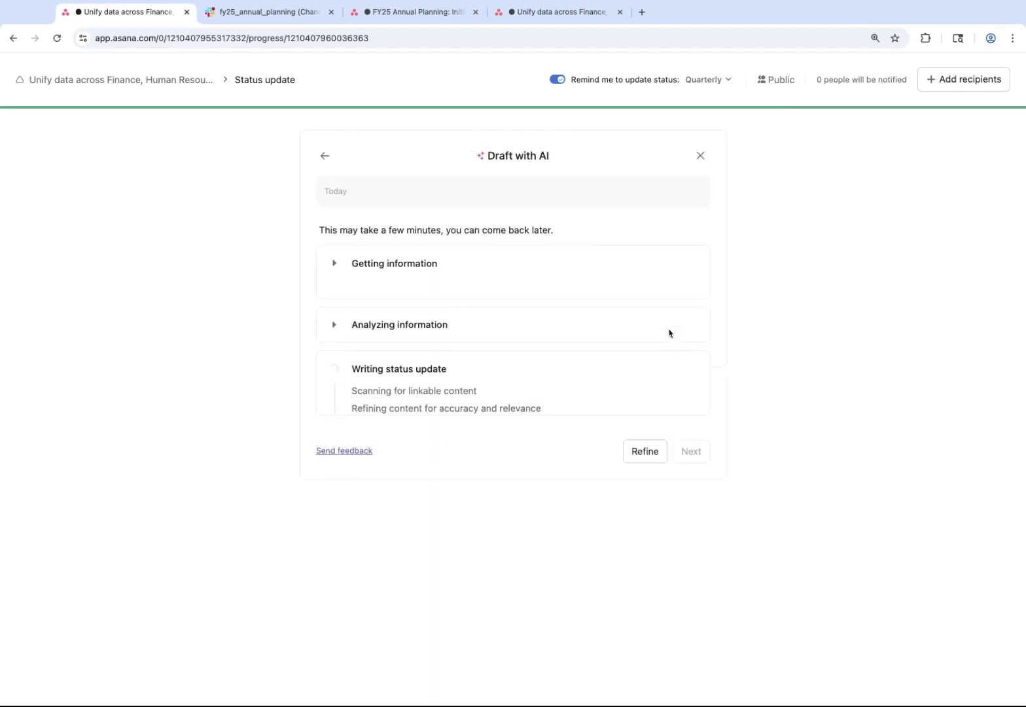
{"action": "left_click", "coordinate": [588, 19]}
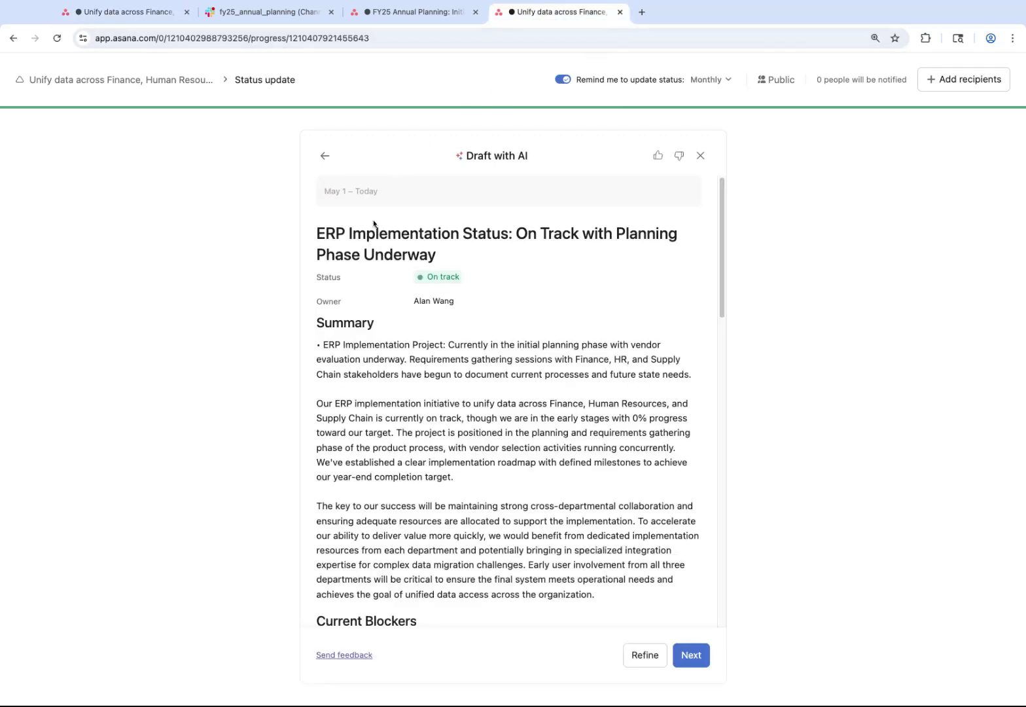
{"action": "left_click", "coordinate": [685, 655]}
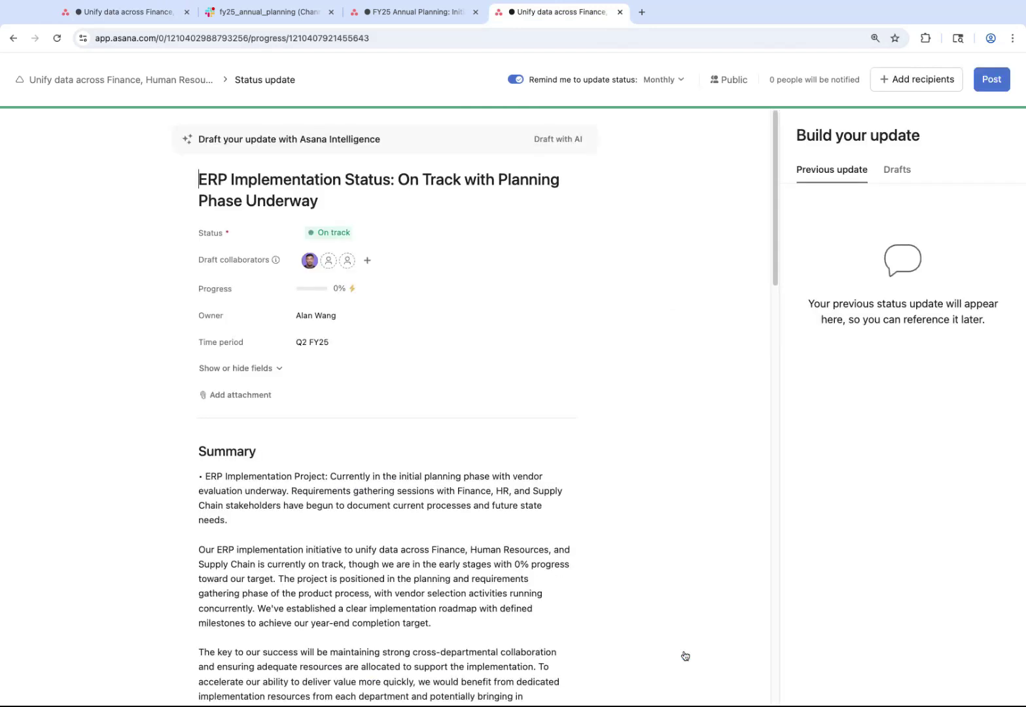
{"action": "left_click", "coordinate": [258, 455]}
{"action": "type", "text": "- for Exec Team"}
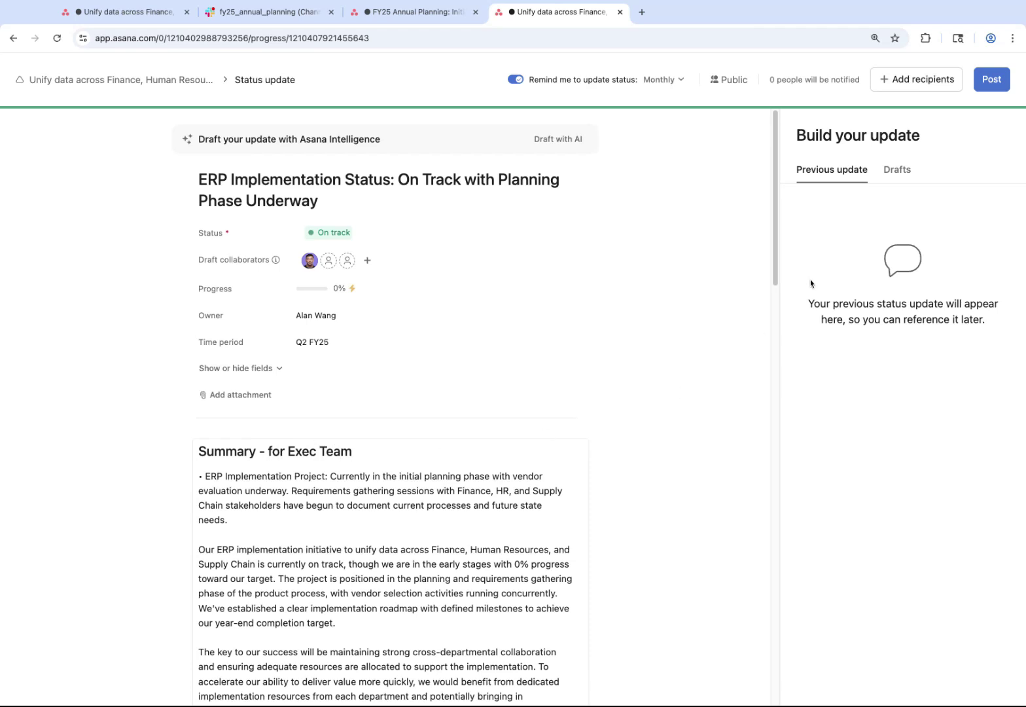
{"action": "left_click", "coordinate": [994, 86]}
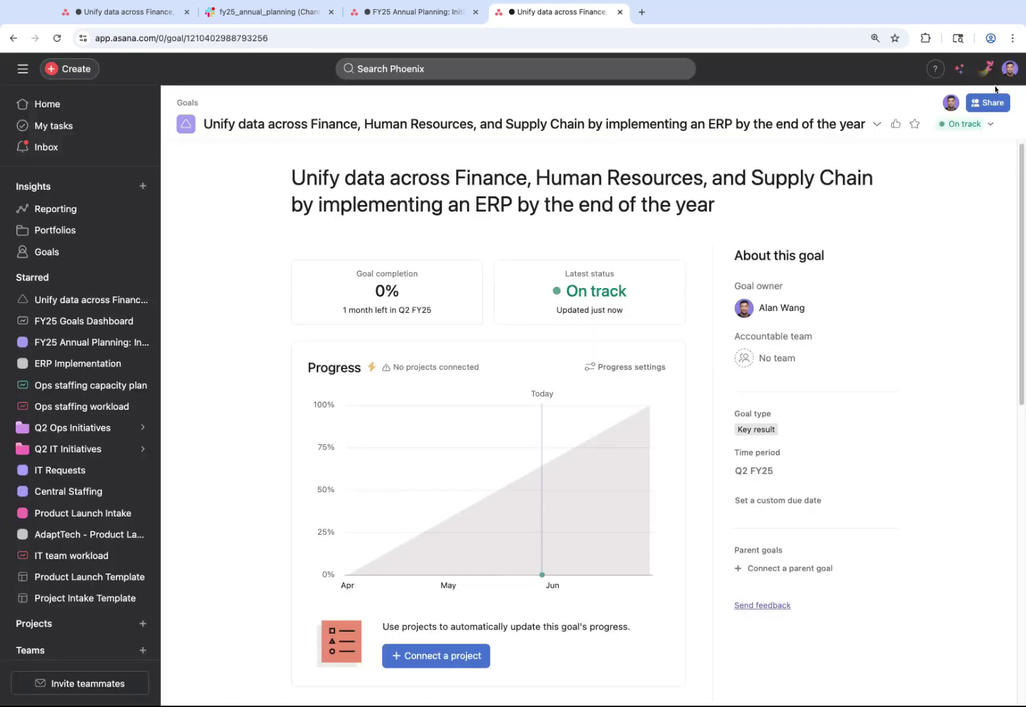